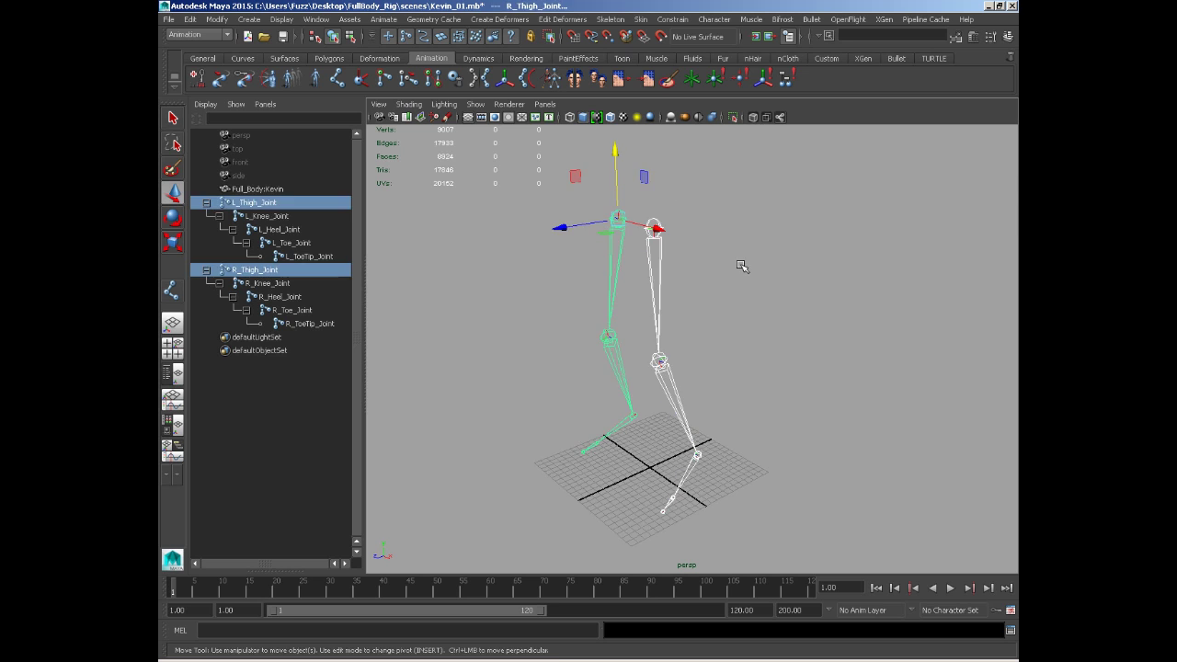
Deselect the leg joints and turn on the visibility of layer1 to show the body mesh
click(533, 273)
alt+drag(533, 273, 828, 304)
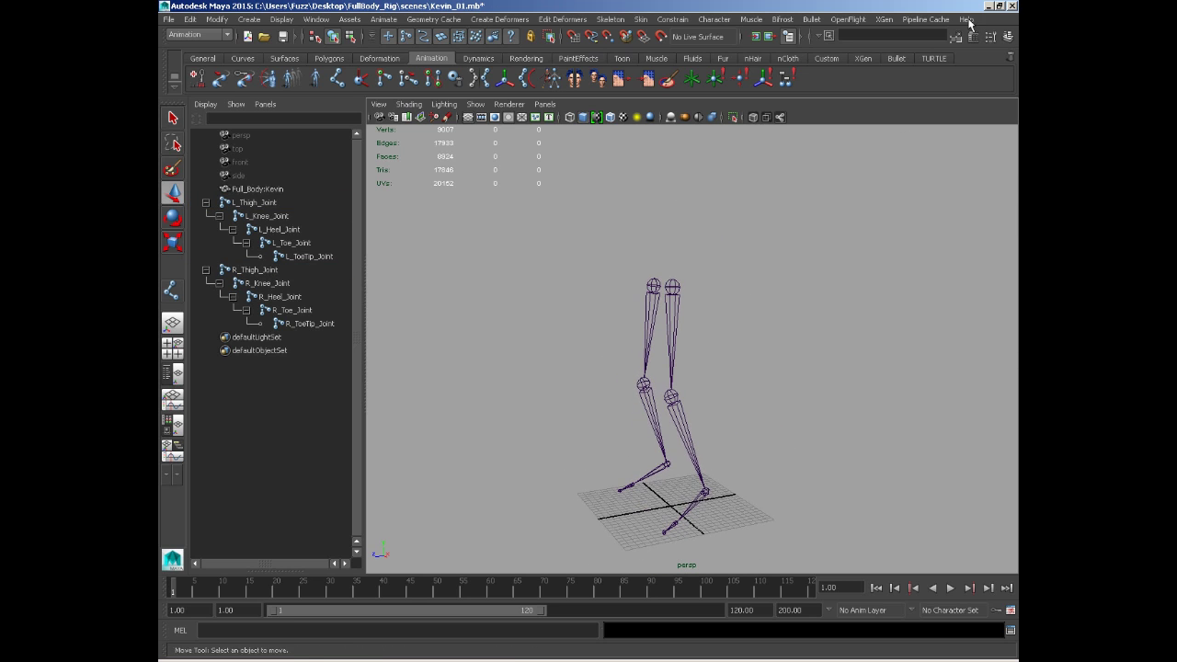
click(1007, 36)
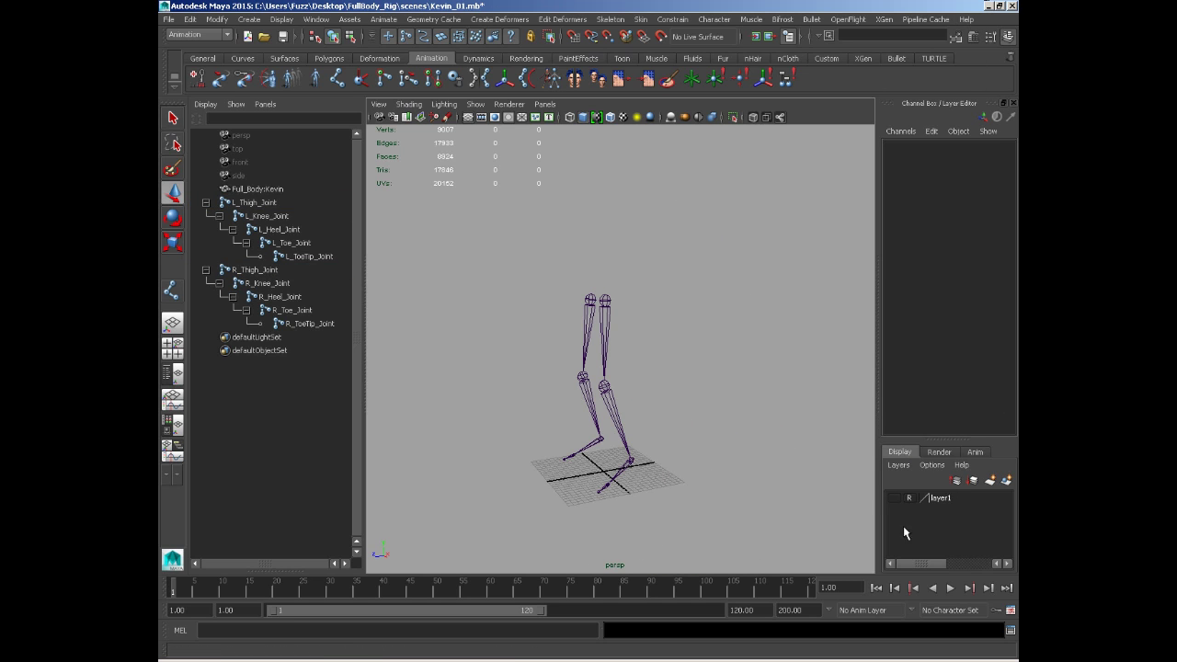
click(892, 497)
key(space)
drag(734, 321, 783, 304)
alt+middle_drag(681, 286, 640, 295)
Switch to the side view, close the channel box and frame the character's torso and head
key(space)
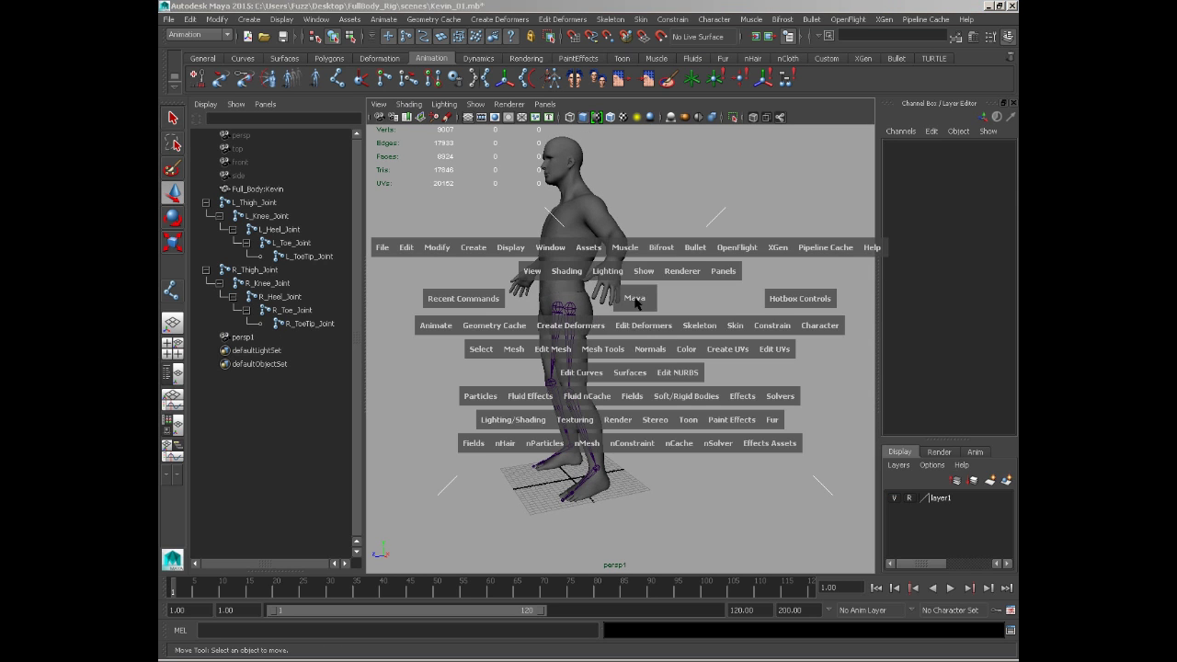
drag(640, 294, 674, 299)
click(1013, 104)
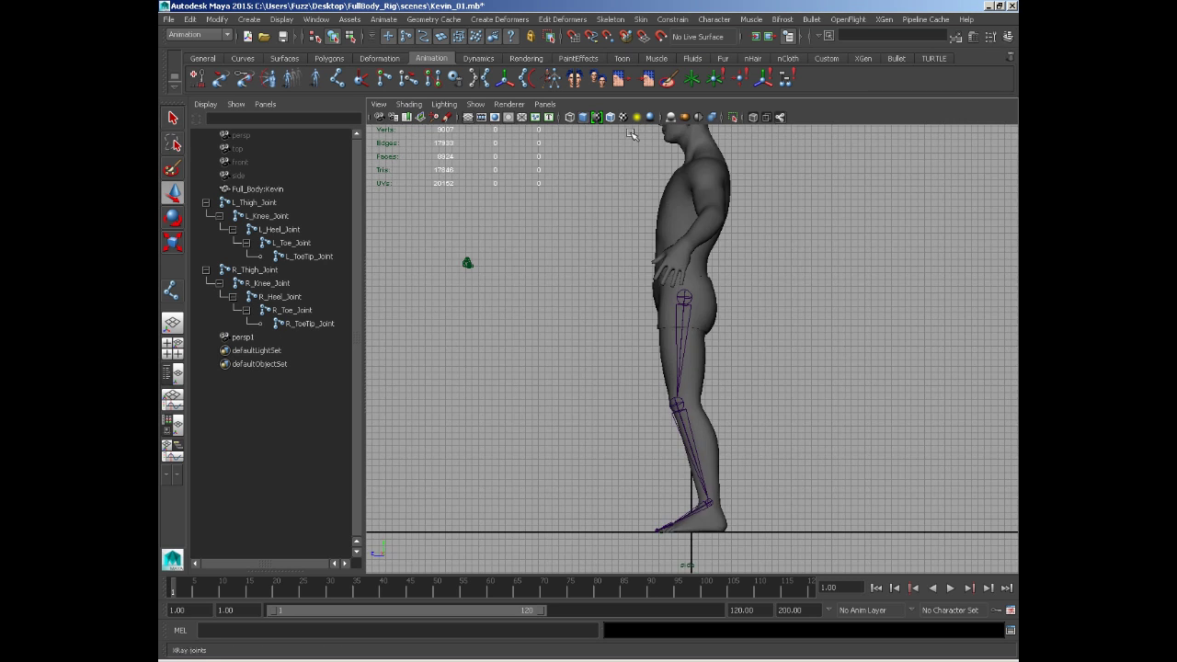
alt+middle_drag(683, 267, 664, 349)
alt+right_drag(665, 349, 746, 452)
alt+middle_drag(702, 338, 689, 416)
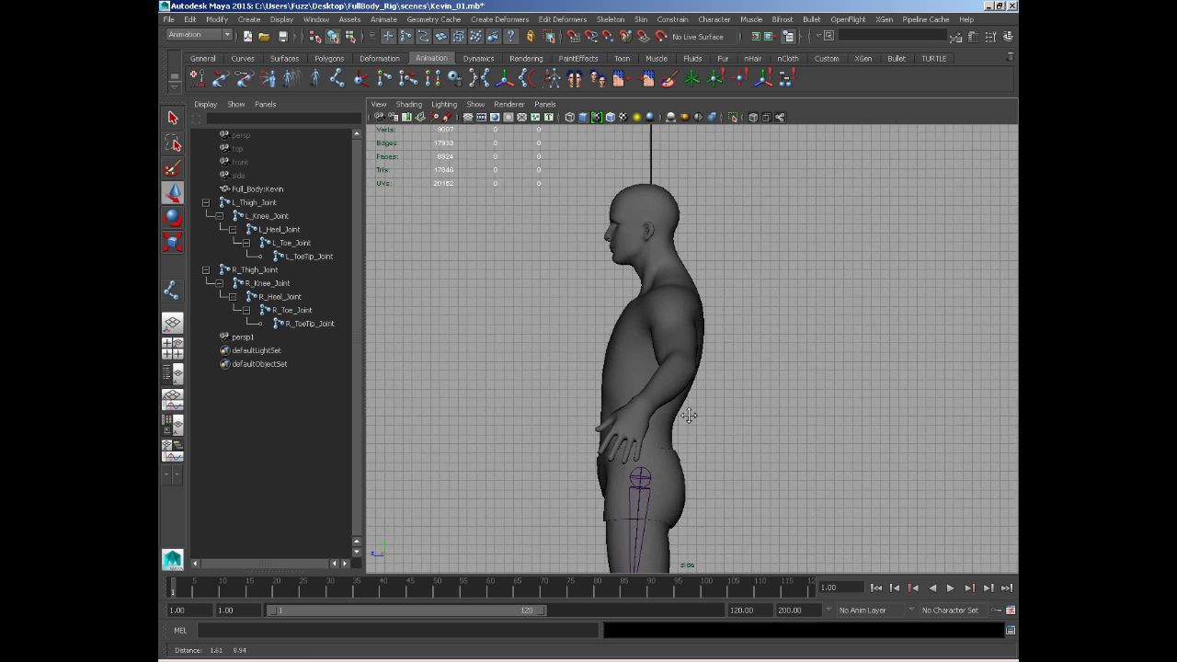
alt+right_drag(690, 416, 695, 407)
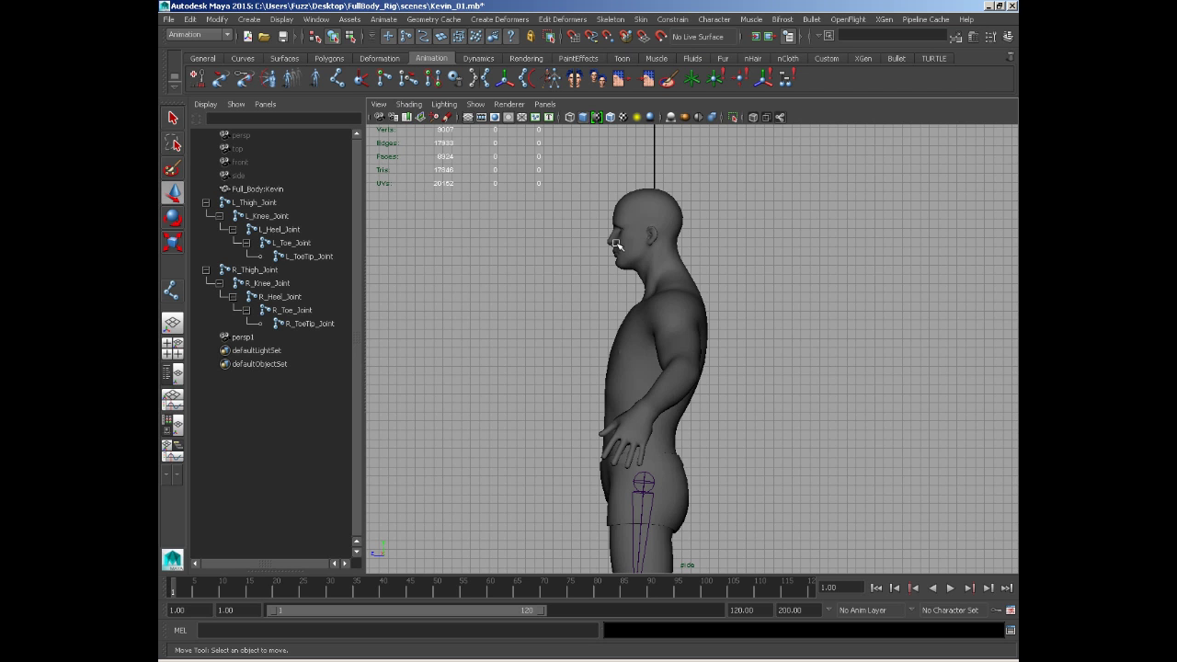
alt+middle_drag(622, 375, 652, 447)
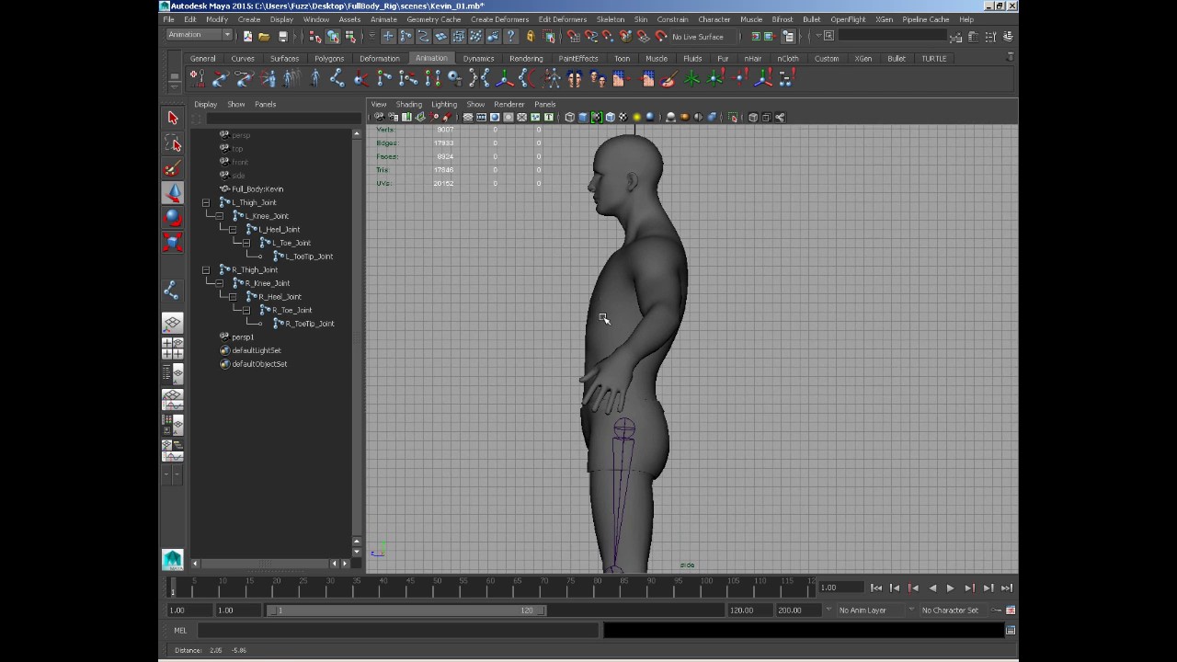
scroll(602, 317, up, 2)
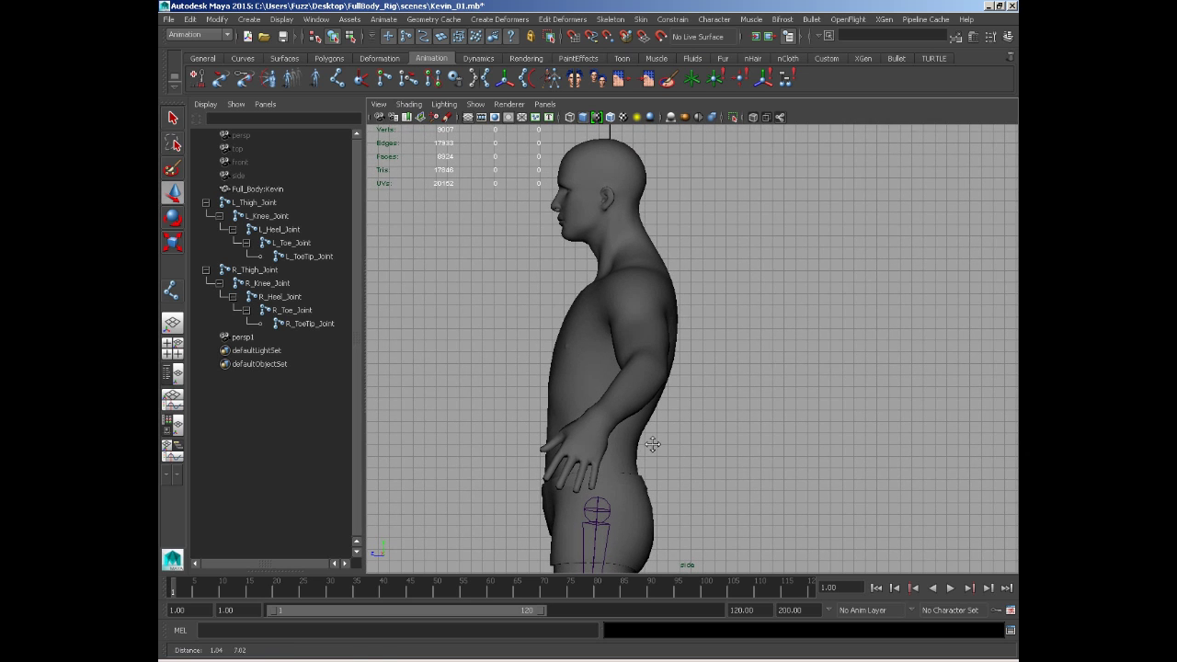
Draw a joint chain with the Joint Tool from behind the hips up along the spine to the base of the neck
click(338, 81)
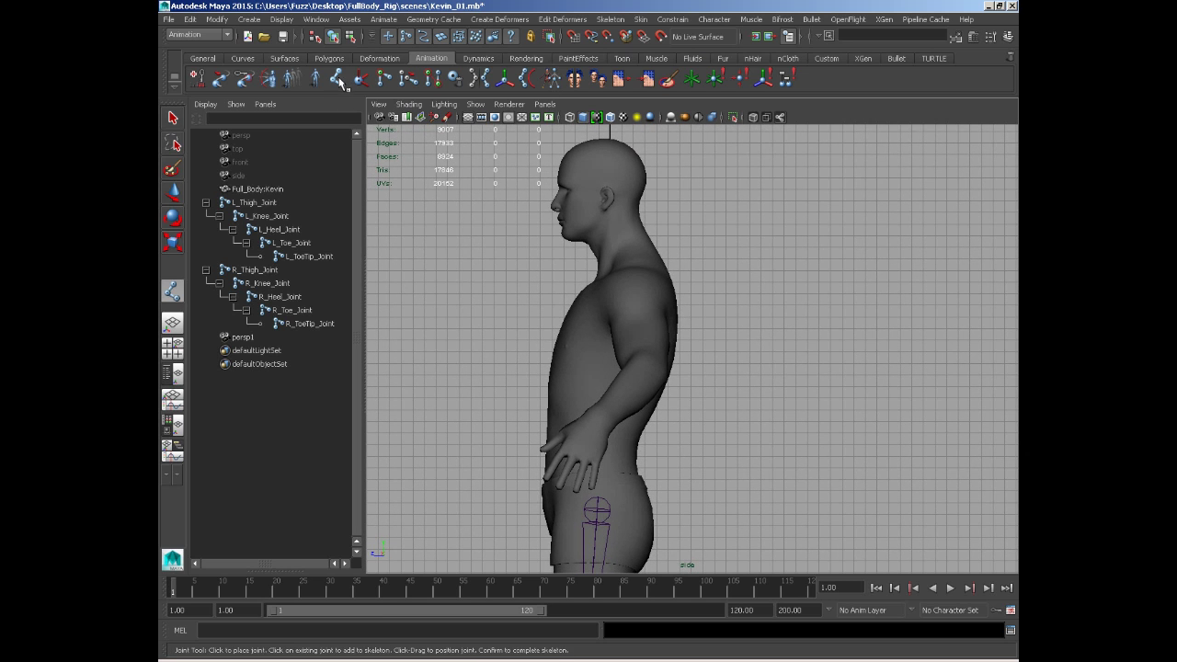
click(668, 521)
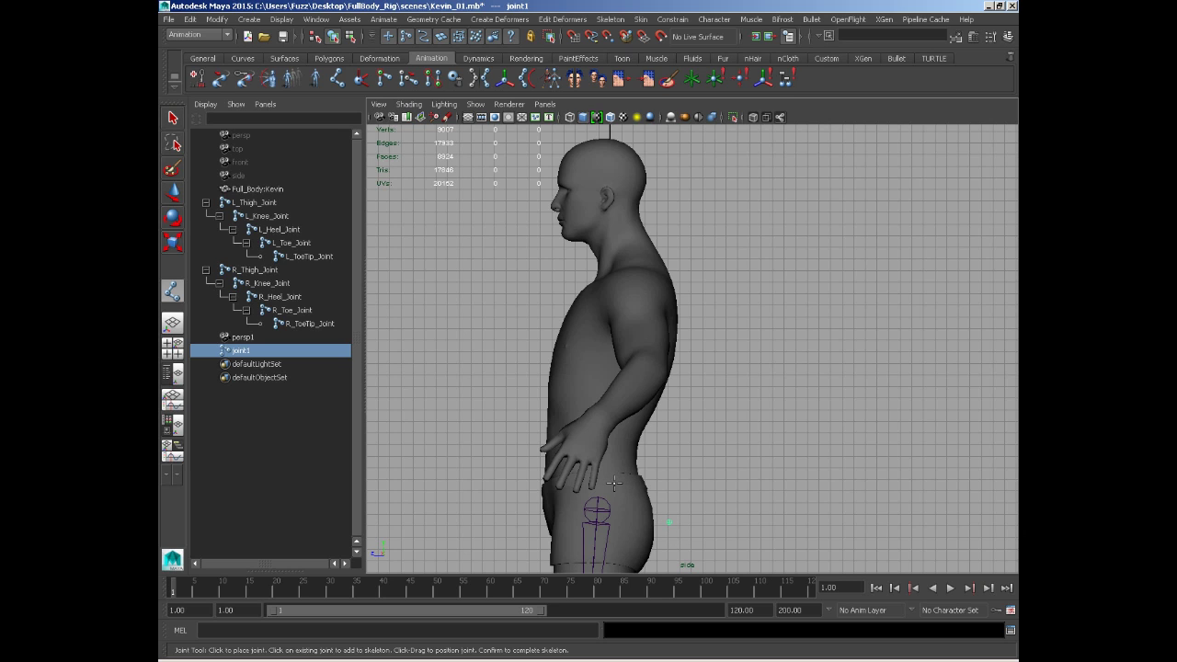
drag(613, 483, 621, 482)
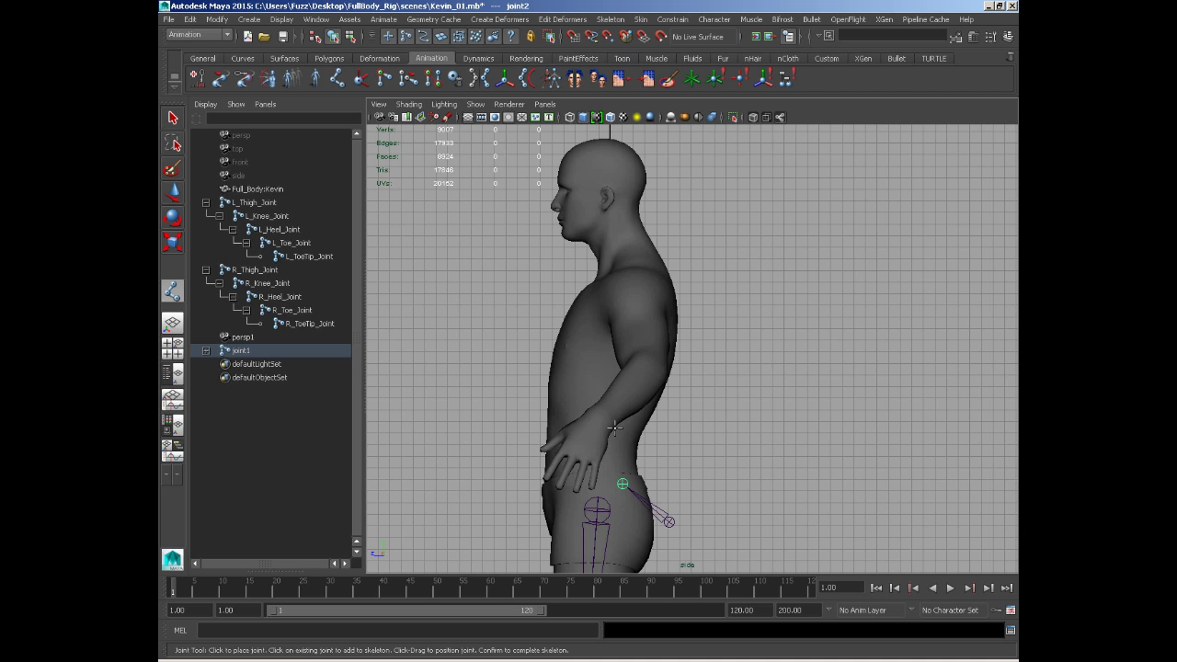
drag(611, 426, 610, 434)
drag(634, 377, 634, 374)
drag(650, 322, 649, 318)
drag(640, 274, 638, 254)
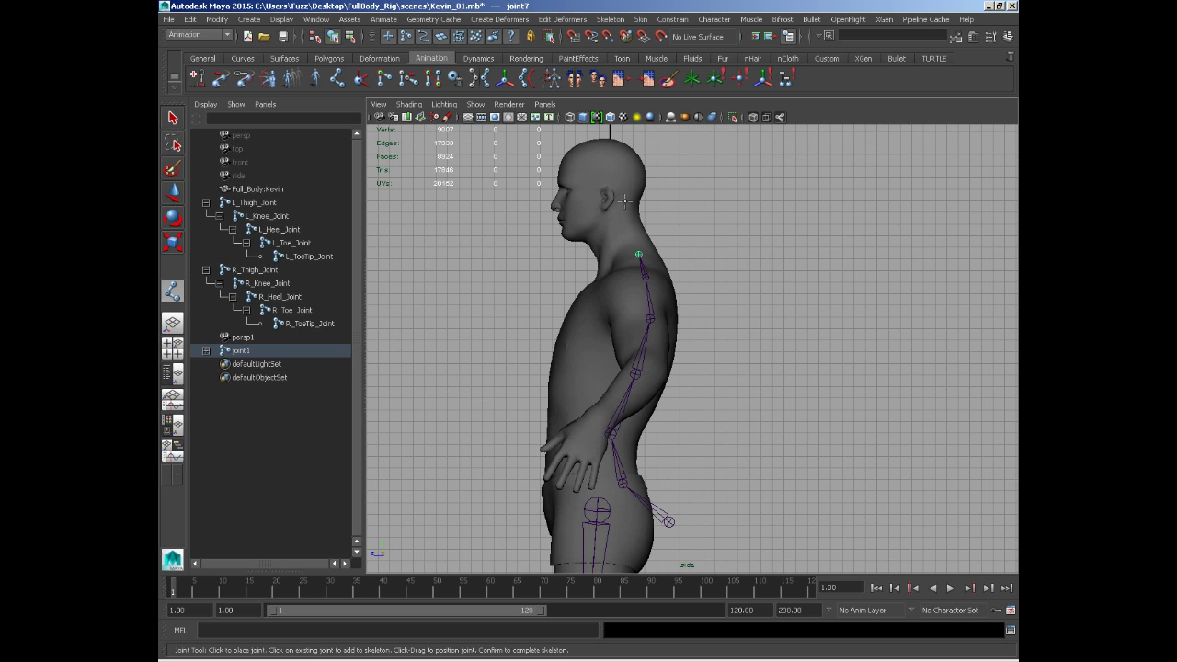
Extend the chain with joints at the base of the skull and the top of the head, and finish it
drag(624, 200, 625, 198)
drag(602, 135, 602, 138)
key(Return)
key(w)
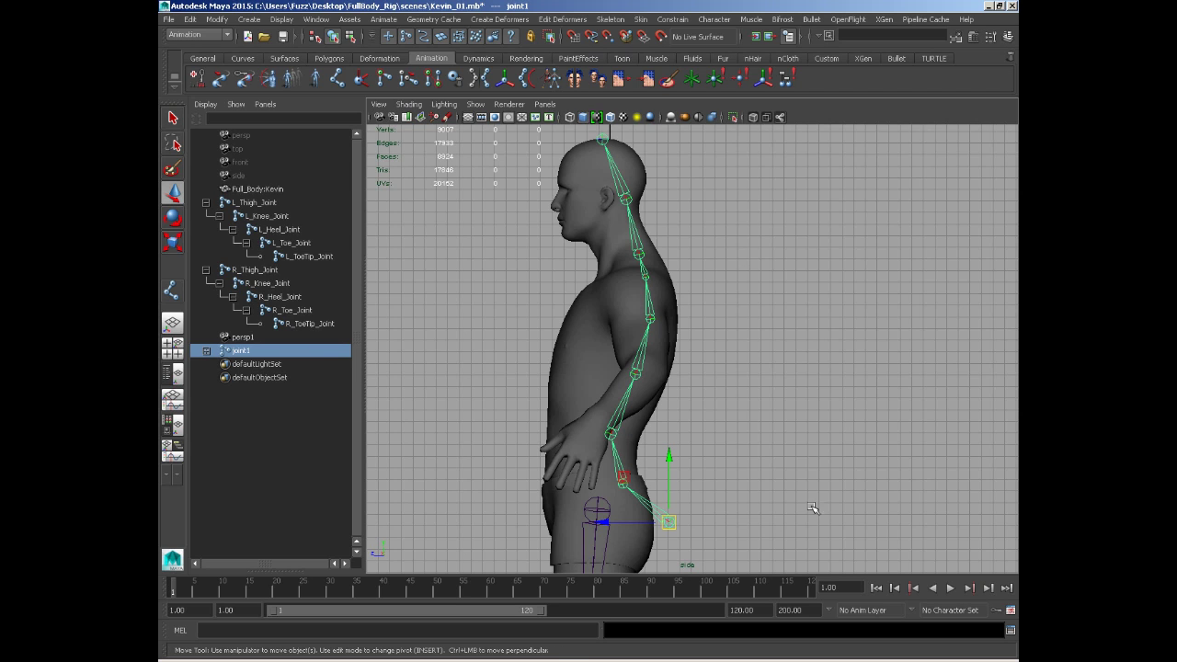
Expand the joint1 hierarchy in a widened Outliner and return to the perspective view
click(207, 350)
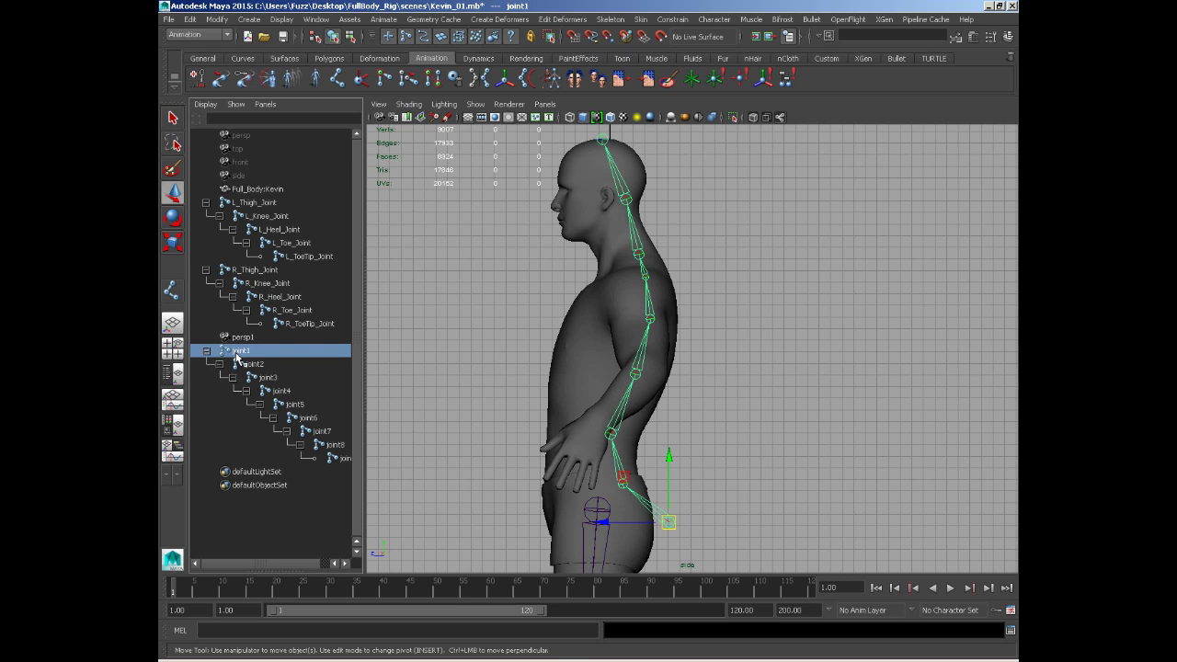
click(269, 564)
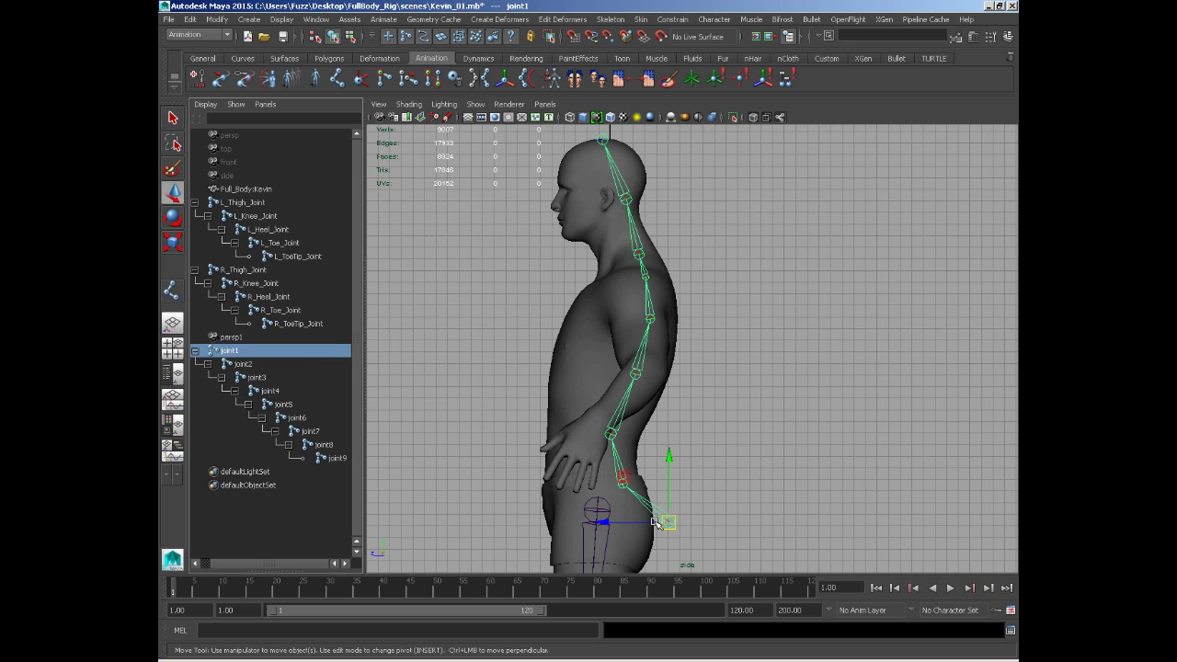
key(space)
drag(606, 394, 522, 351)
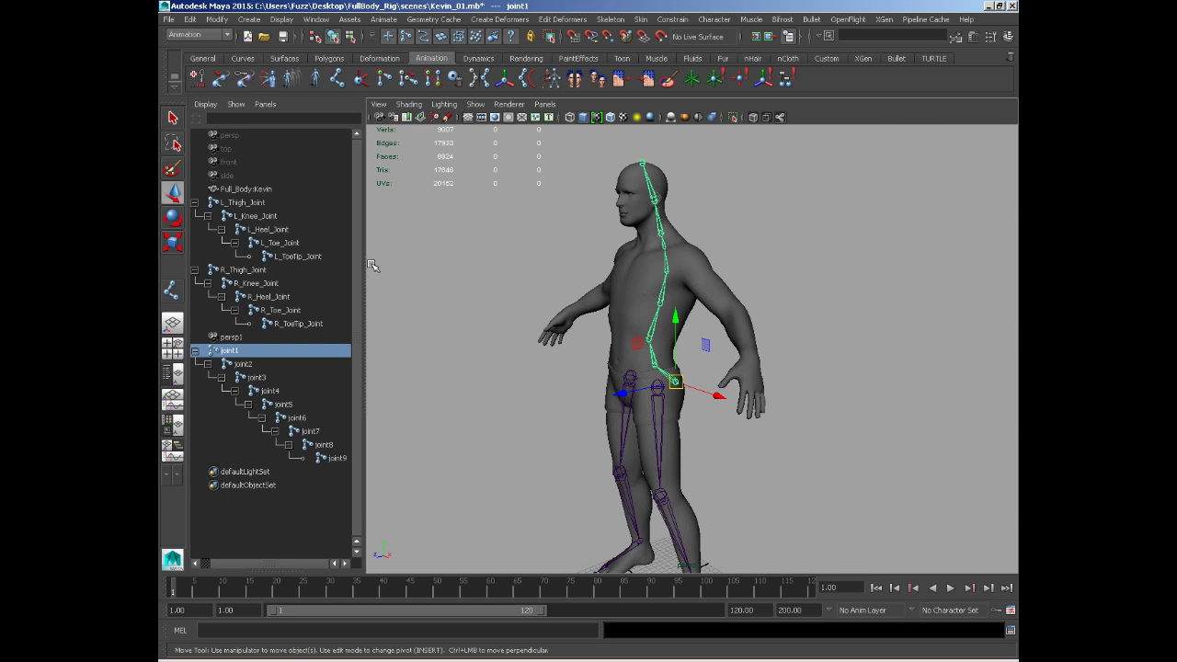
drag(364, 263, 491, 247)
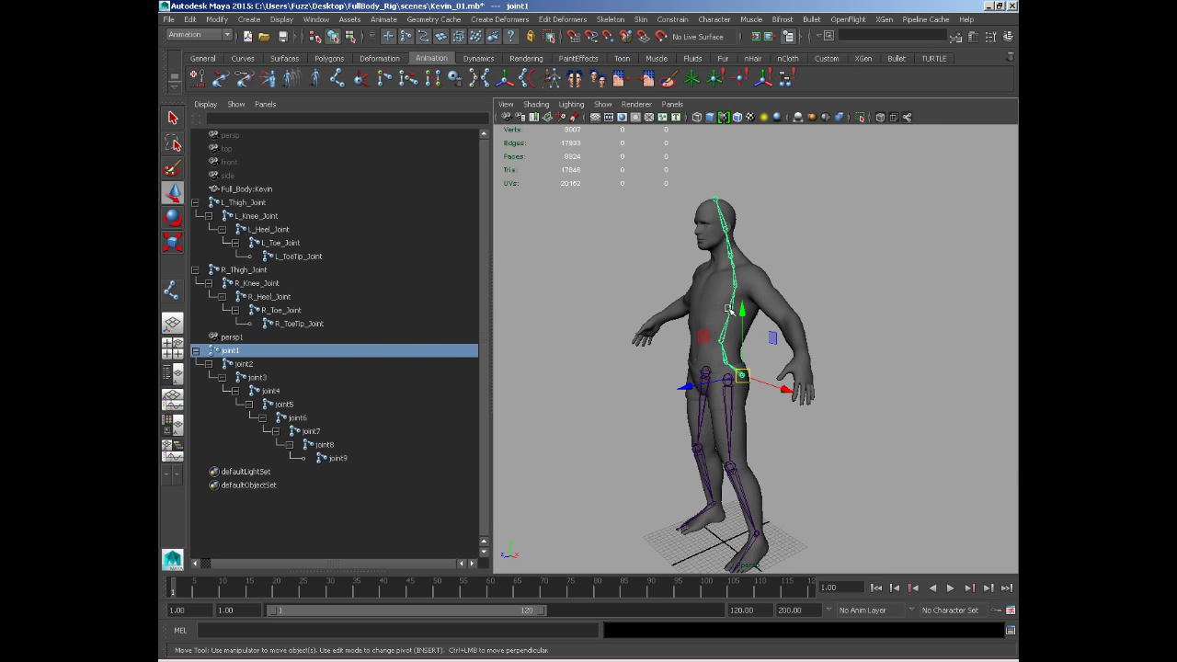
Rename joint1, the joint behind the hips, as ROOT
right_click(751, 357)
scroll(880, 387, up, 8)
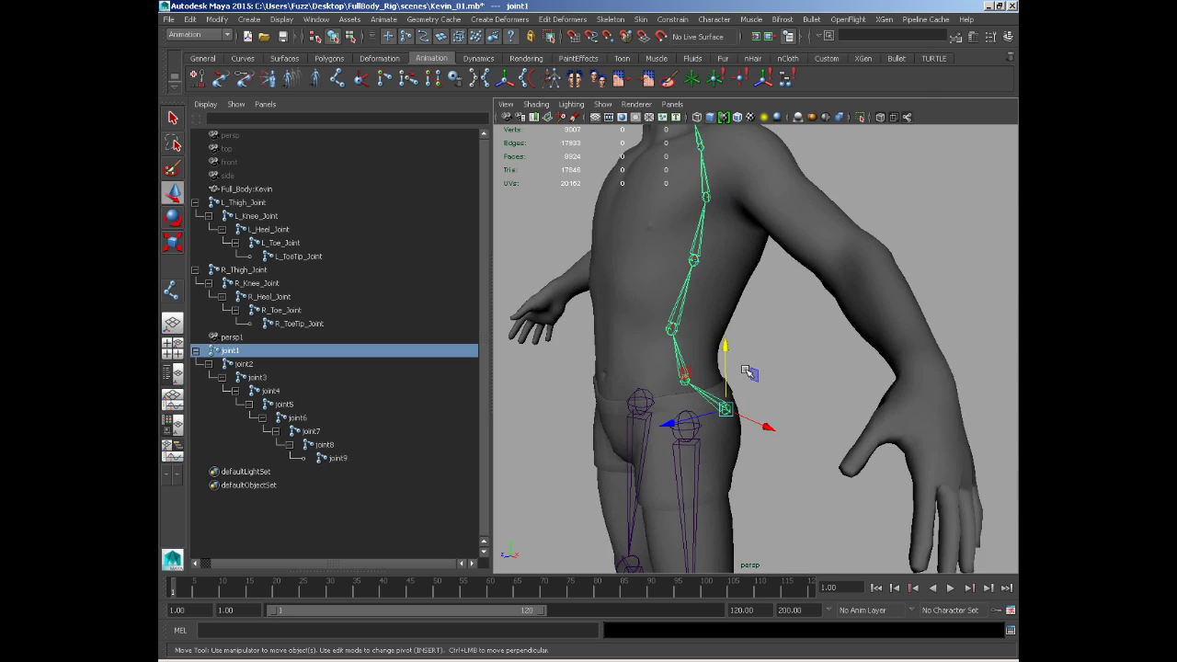
alt+drag(881, 386, 855, 388)
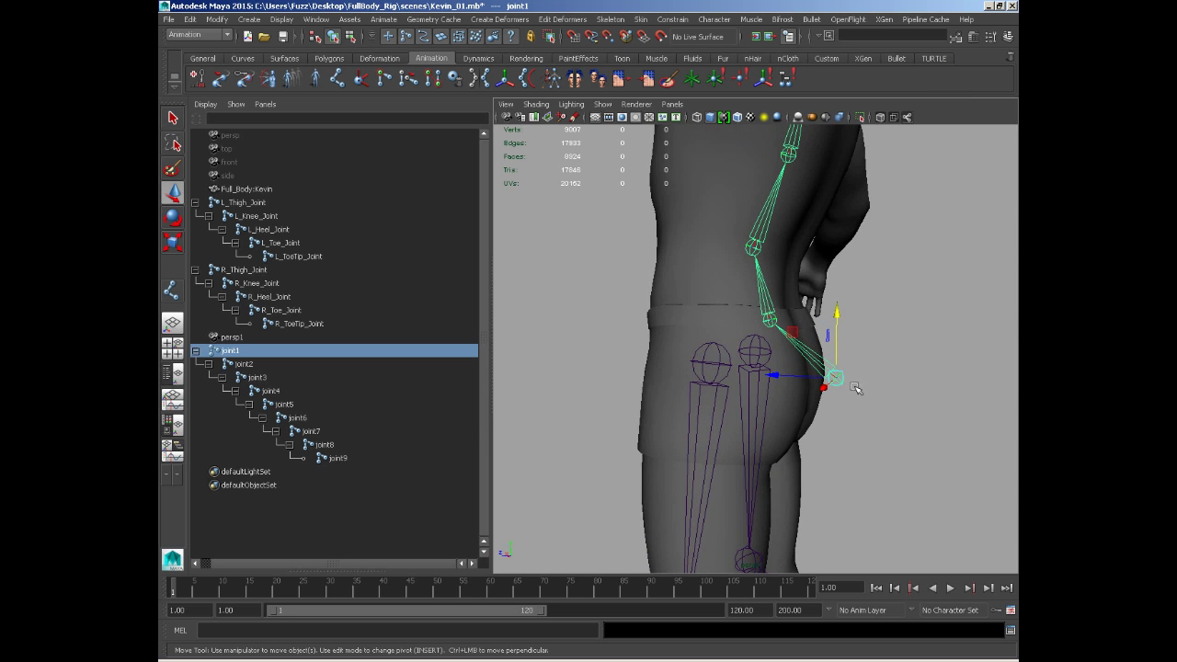
double_click(230, 352)
key(Caps_Lock)
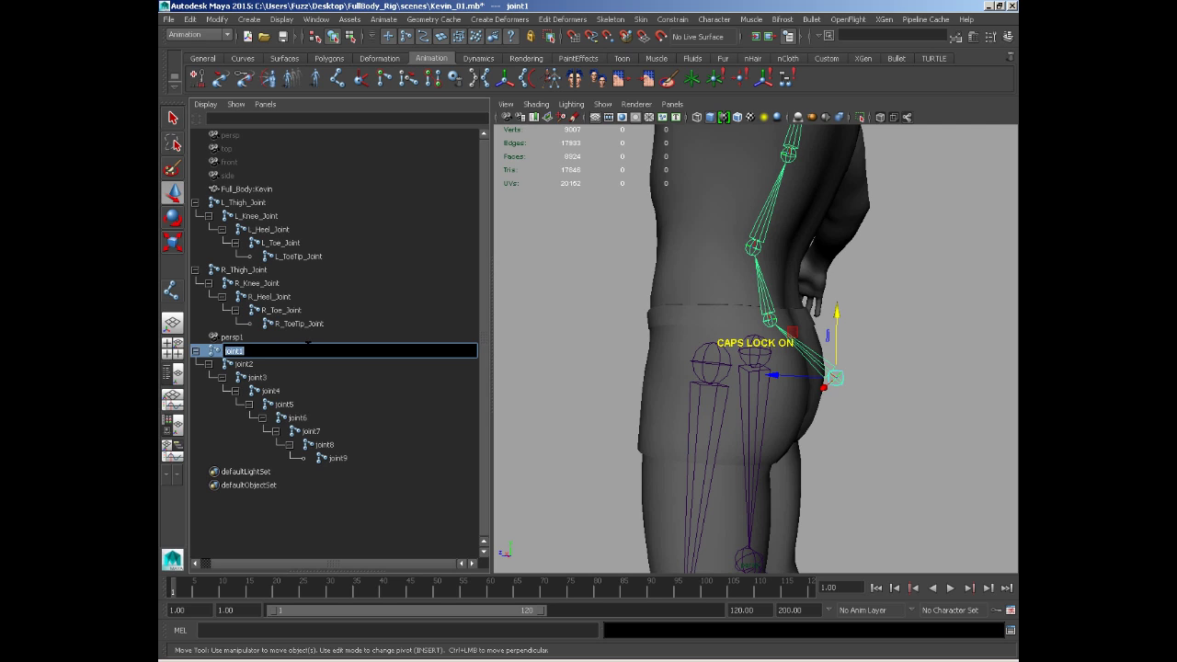
text(ROOT)
Rename joint2 as Spine_1 and copy that name for reuse
double_click(246, 365)
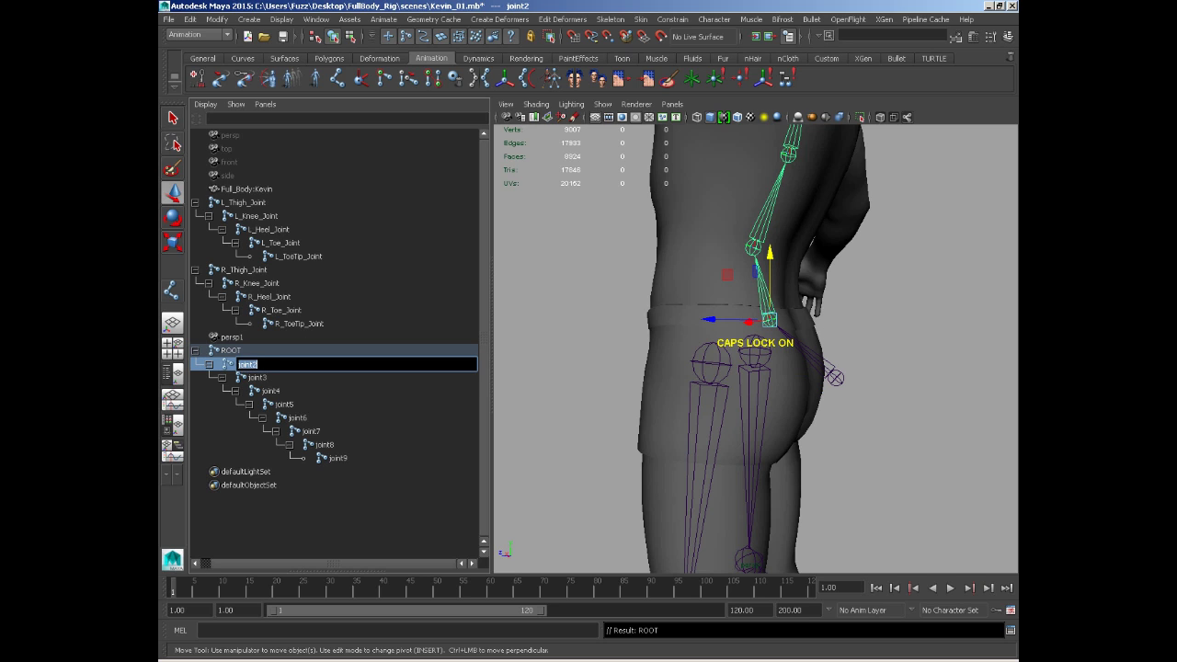
text(S)
key(Caps_Lock)
text(pine_1)
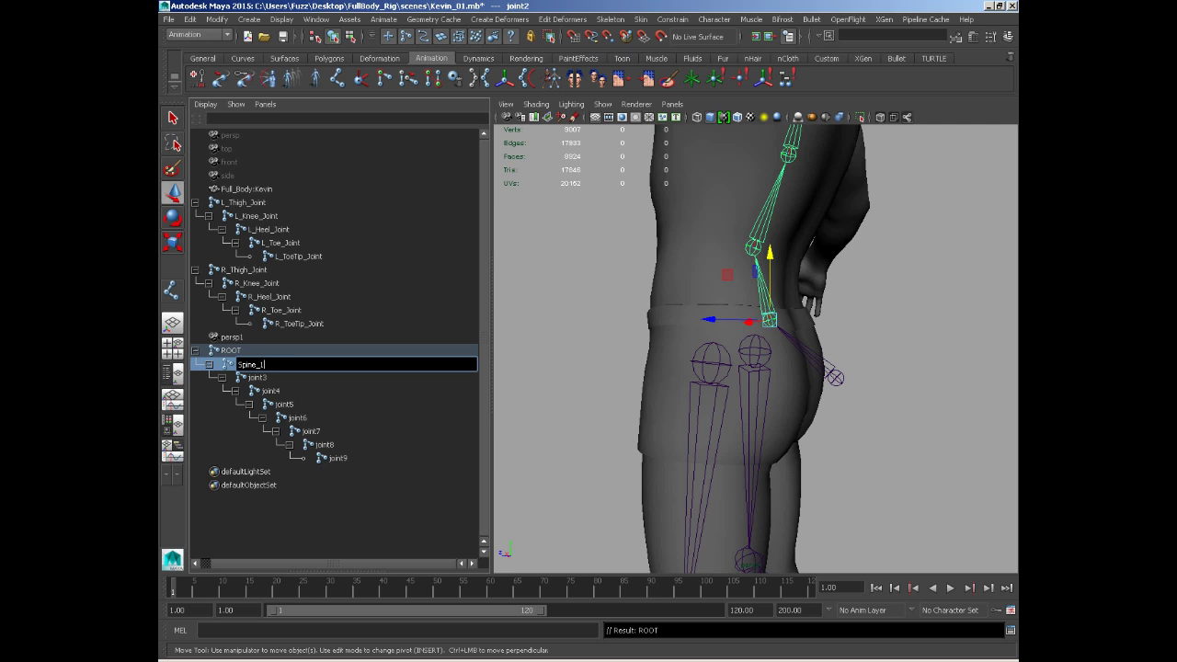
key(shift+Left)
key(shift+Left)
key(shift+Left)
key(shift+Left)
key(shift+Left)
key(shift+Left)
key(shift+Left)
key(ctrl+c)
Rename joint3 as Spine_2 and joint4 as Spine_3, reusing the copied name
double_click(256, 377)
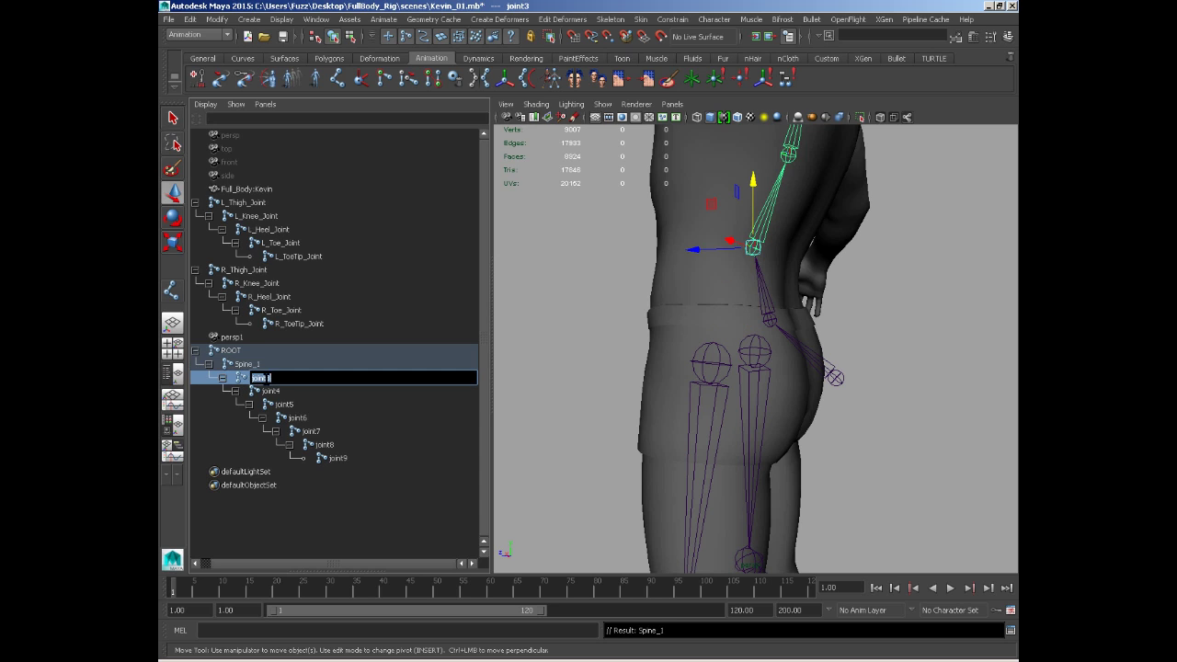
key(ctrl+v)
key(BackSpace)
text(2)
double_click(271, 390)
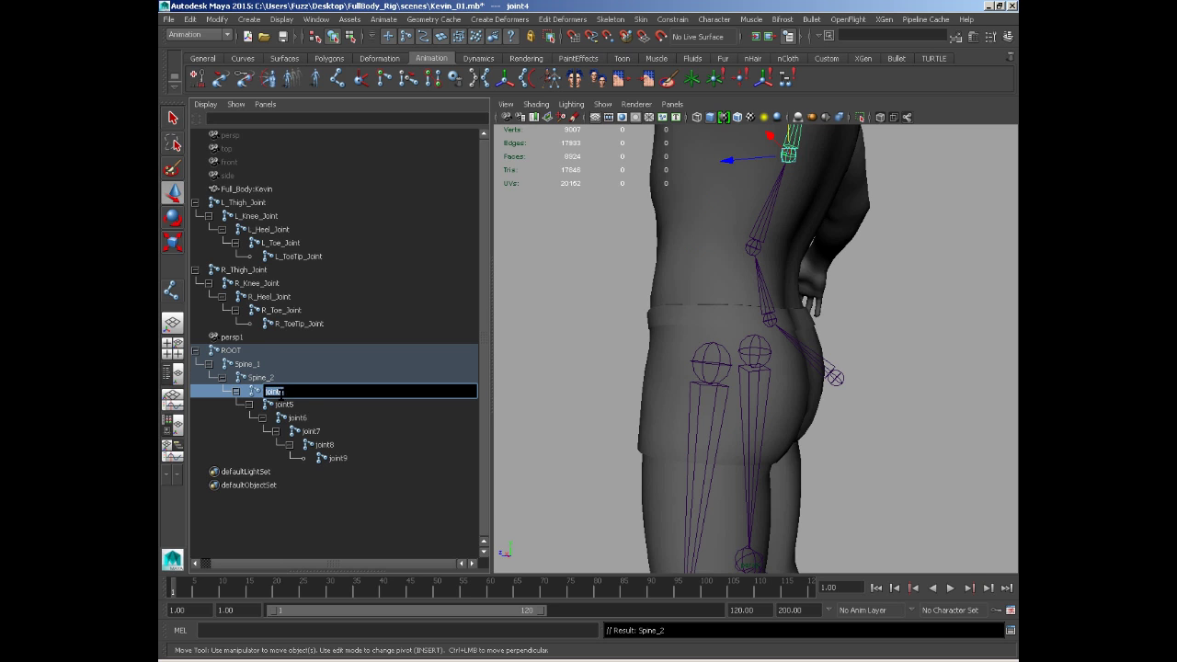
key(ctrl+v)
key(BackSpace)
text(3)
key(Return)
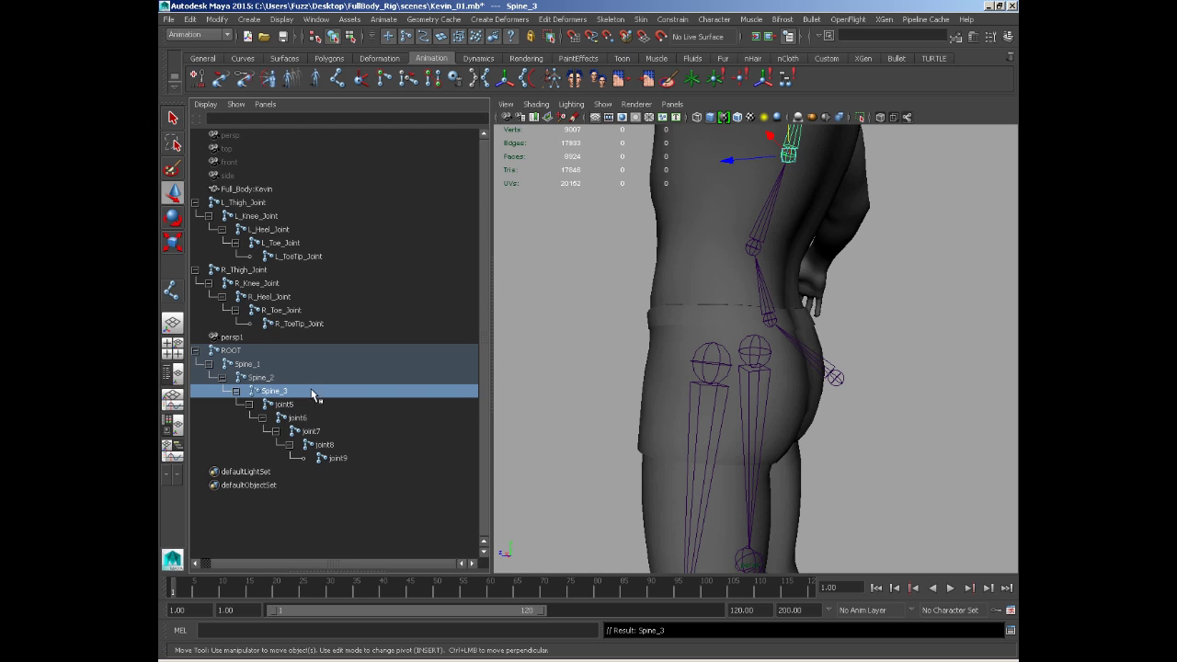
Rename joint5 as Spine_4 and joint6 as Spine_5, reusing the copied name
double_click(288, 405)
key(ctrl+v)
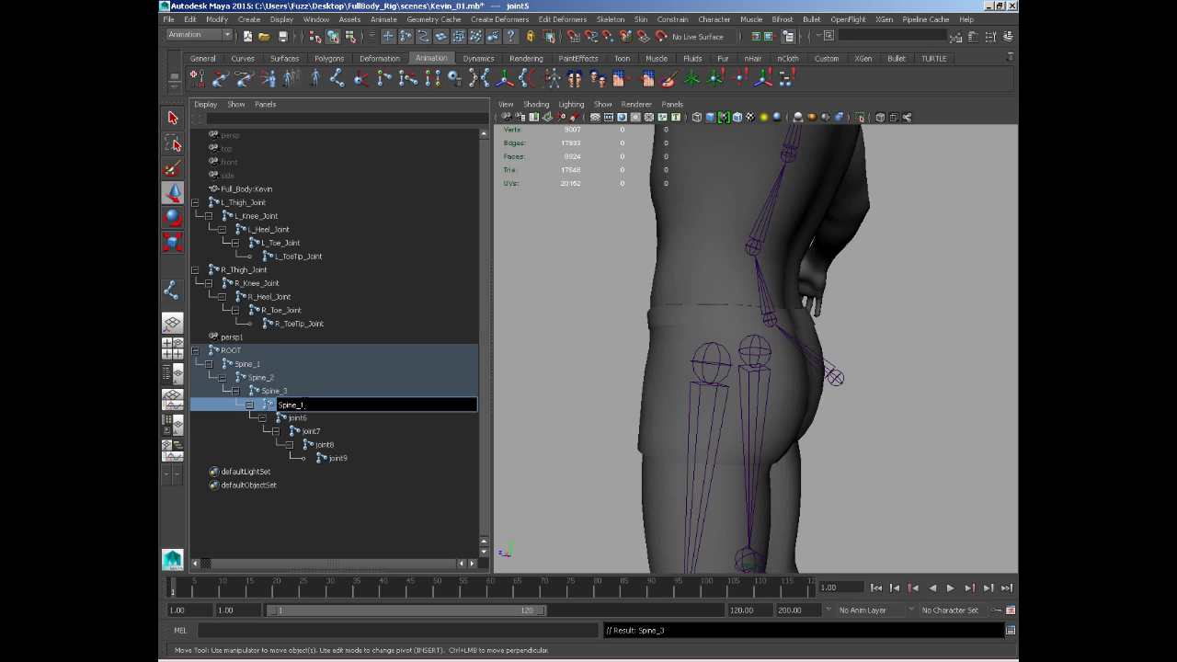
key(Return)
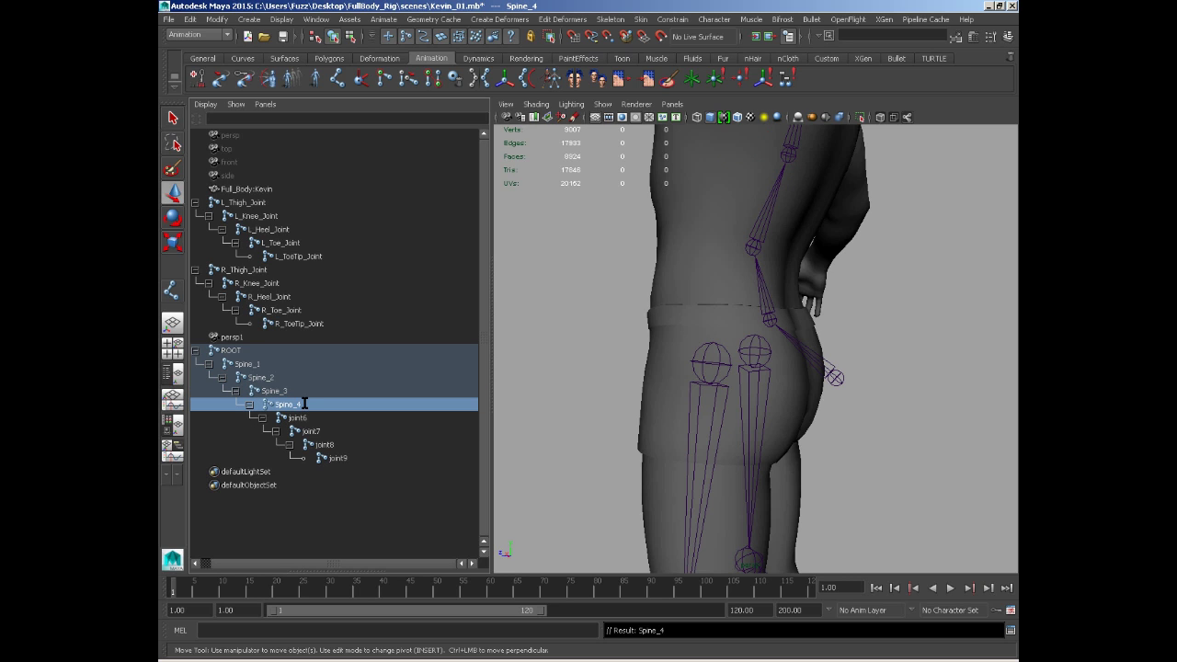
double_click(302, 419)
key(ctrl+v)
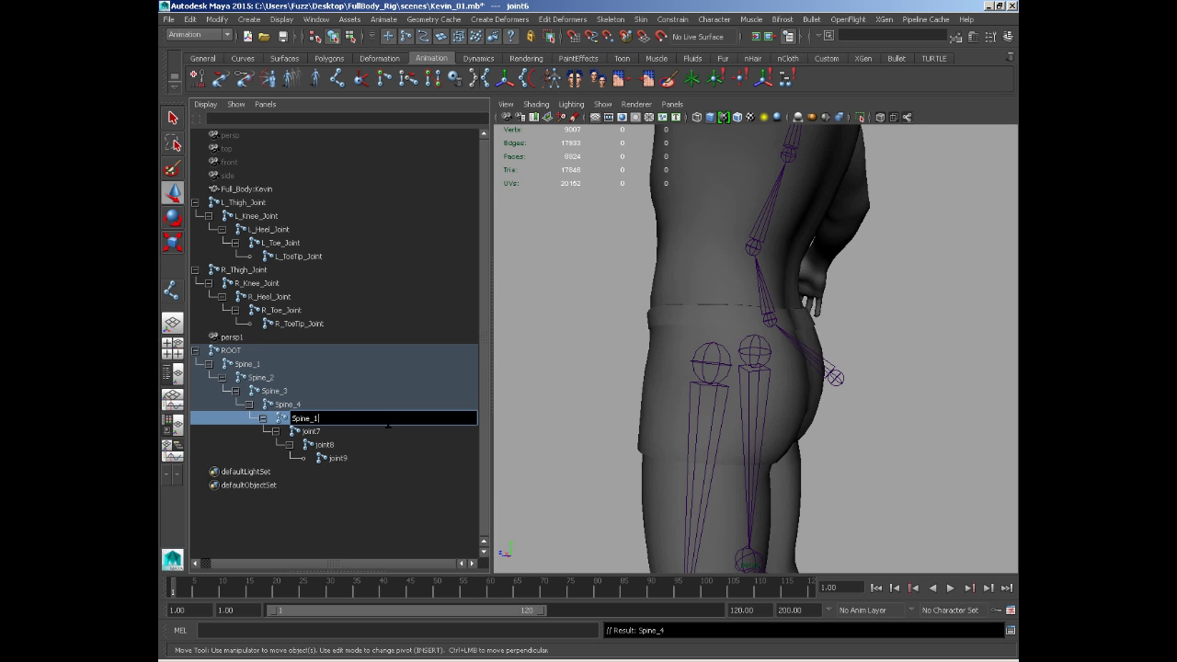
key(BackSpace)
text(5)
key(Return)
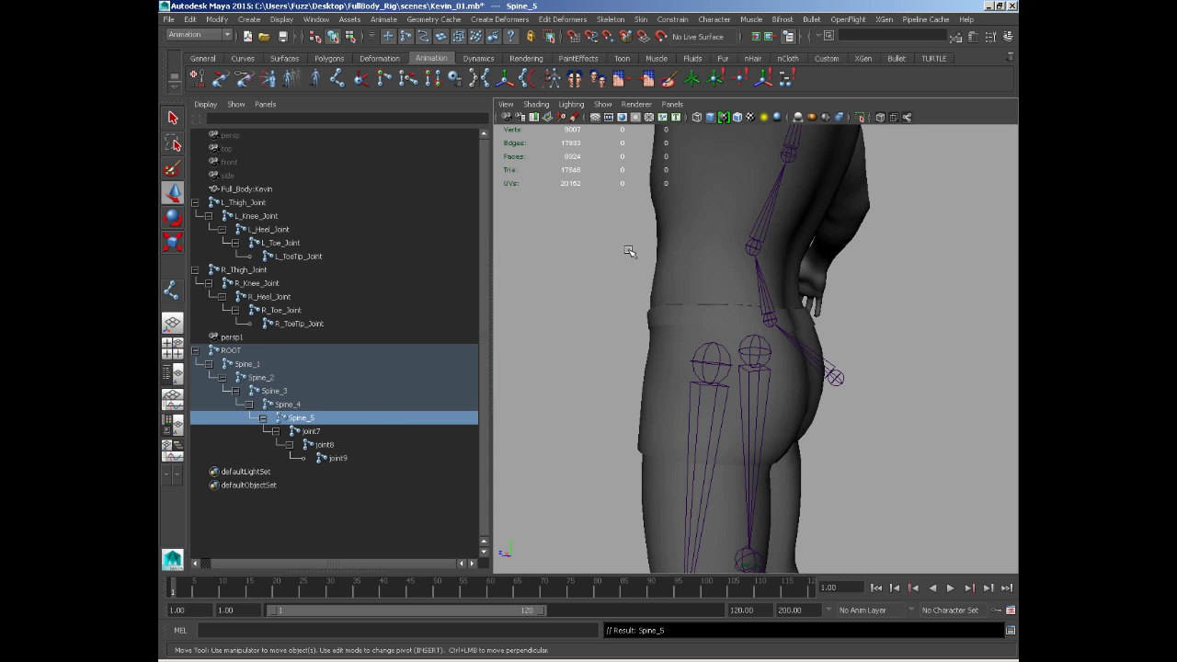
Rename joint7, at the base of the neck, as Neck_Joint
key(f)
alt+drag(730, 359, 733, 336)
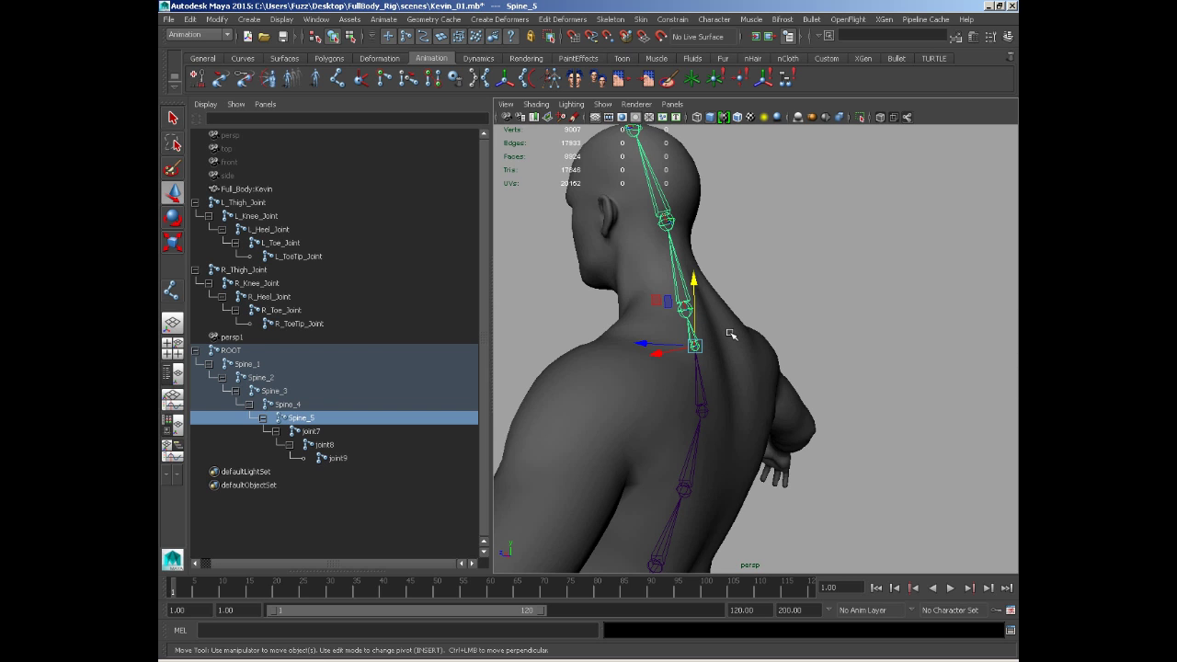
alt+drag(669, 322, 501, 368)
click(321, 432)
double_click(317, 432)
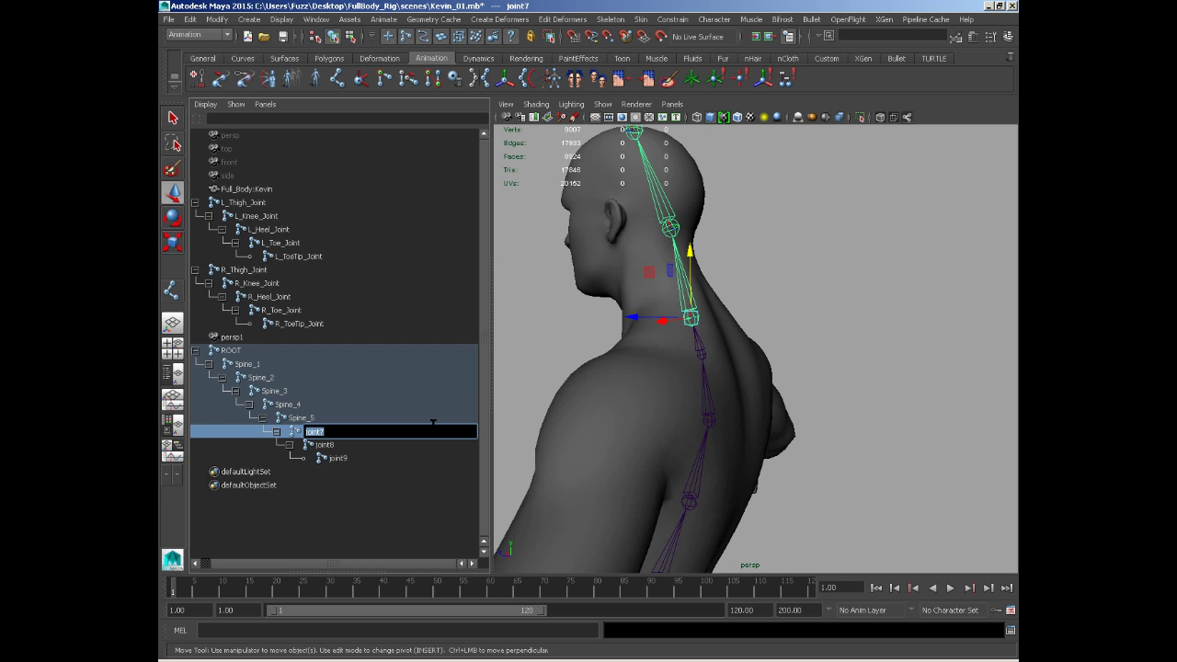
text(Neck_Joint)
key(Return)
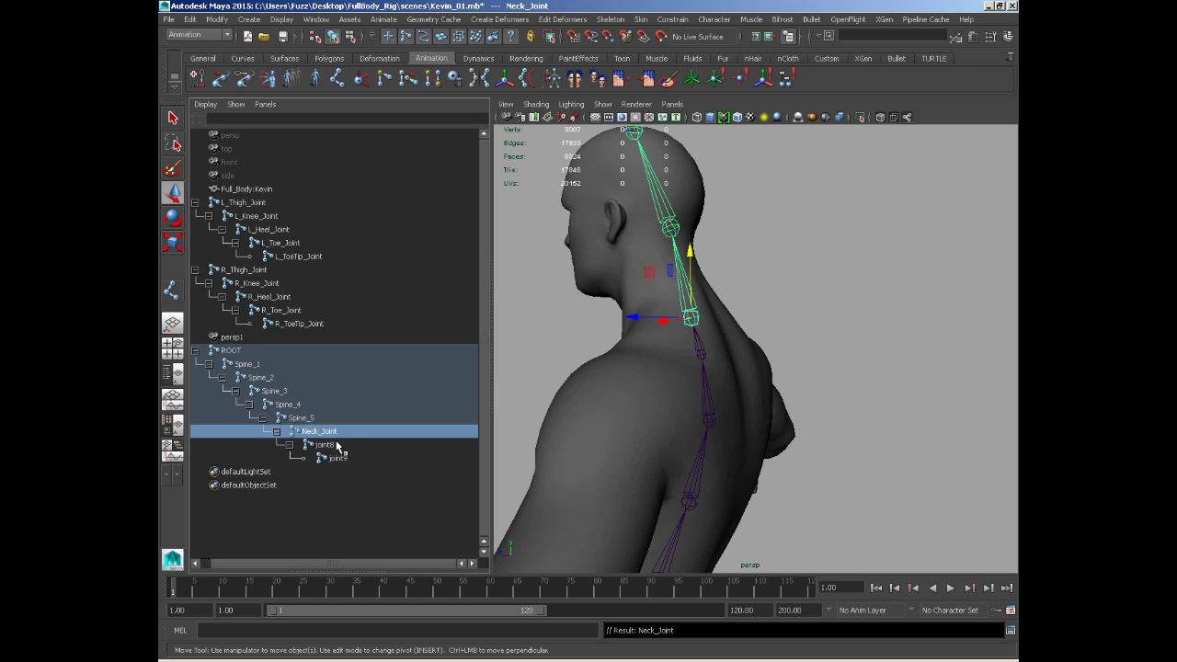
Add the suffix _Joint to Spine_1 so its name reads Spine_1_Joint
double_click(255, 367)
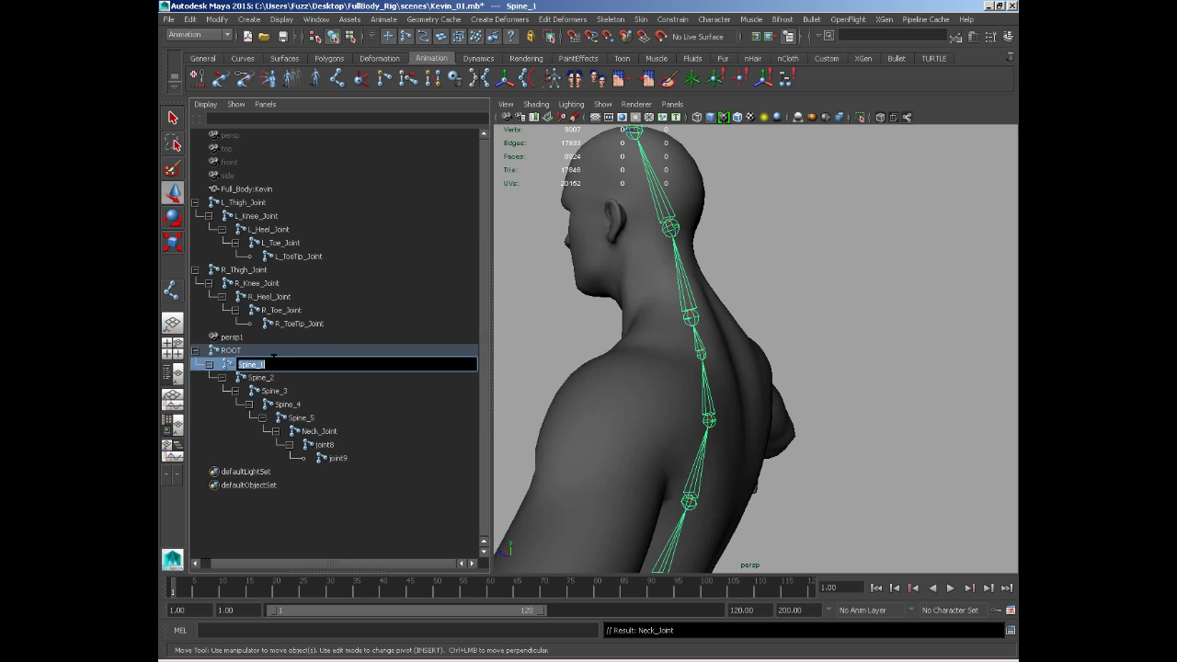
text(_Joint)
key(shift+Left)
key(shift+Left)
key(shift+Left)
key(shift+Left)
key(shift+Left)
key(shift+Left)
key(shift+Left)
key(shift+Left)
key(shift+Left)
key(shift+Left)
Add the suffix _Joint to the Spine_2 and Spine_3 names so they read Spine_2_Joint and Spine_3_Joint
double_click(264, 377)
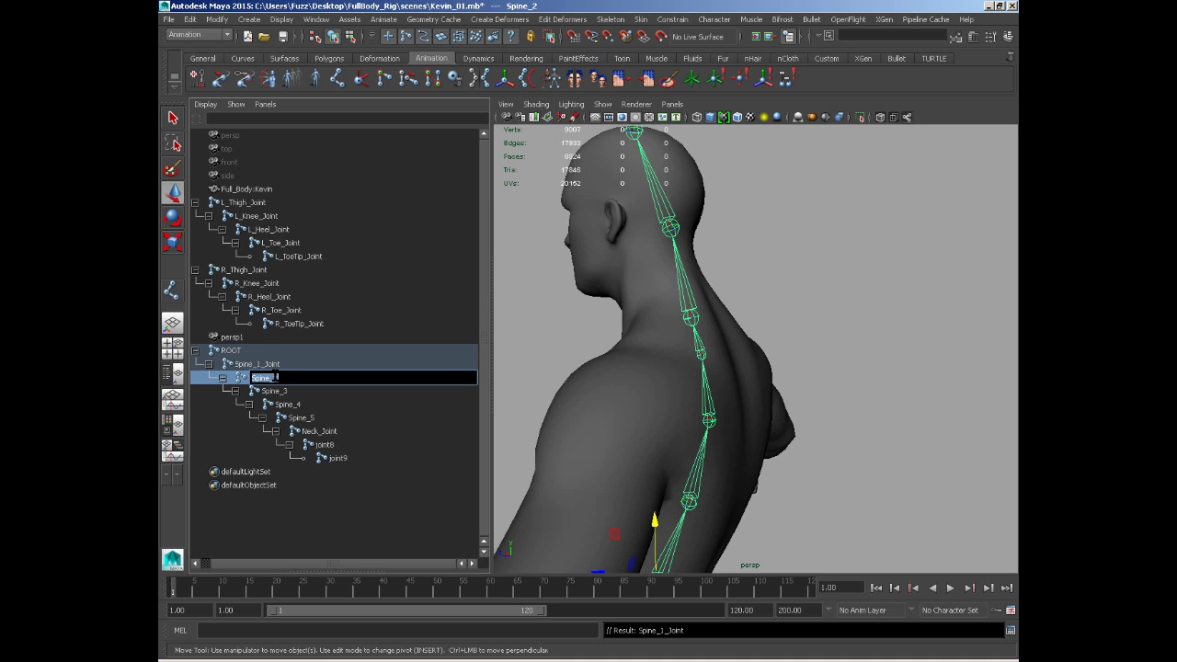
click(275, 378)
text(_Joint)
key(Return)
double_click(285, 391)
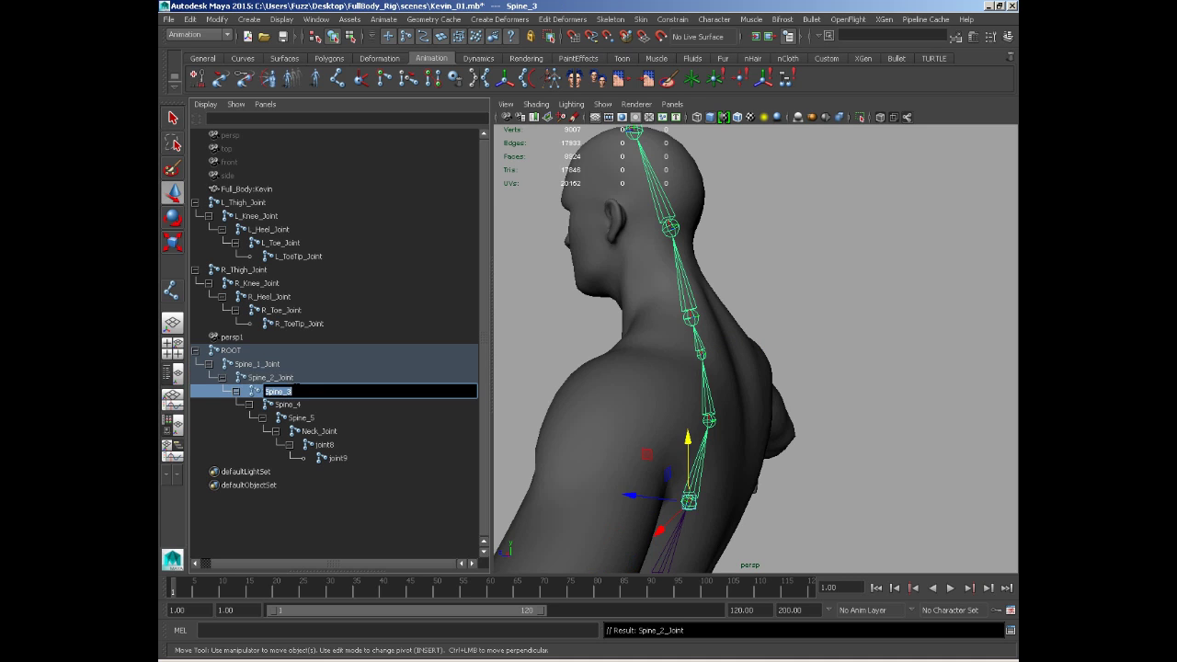
click(285, 391)
text(_Joint)
key(Return)
Rename Spine_4 as Spine_4_Joint and Spine_5 as Spine_5_Joint
double_click(289, 404)
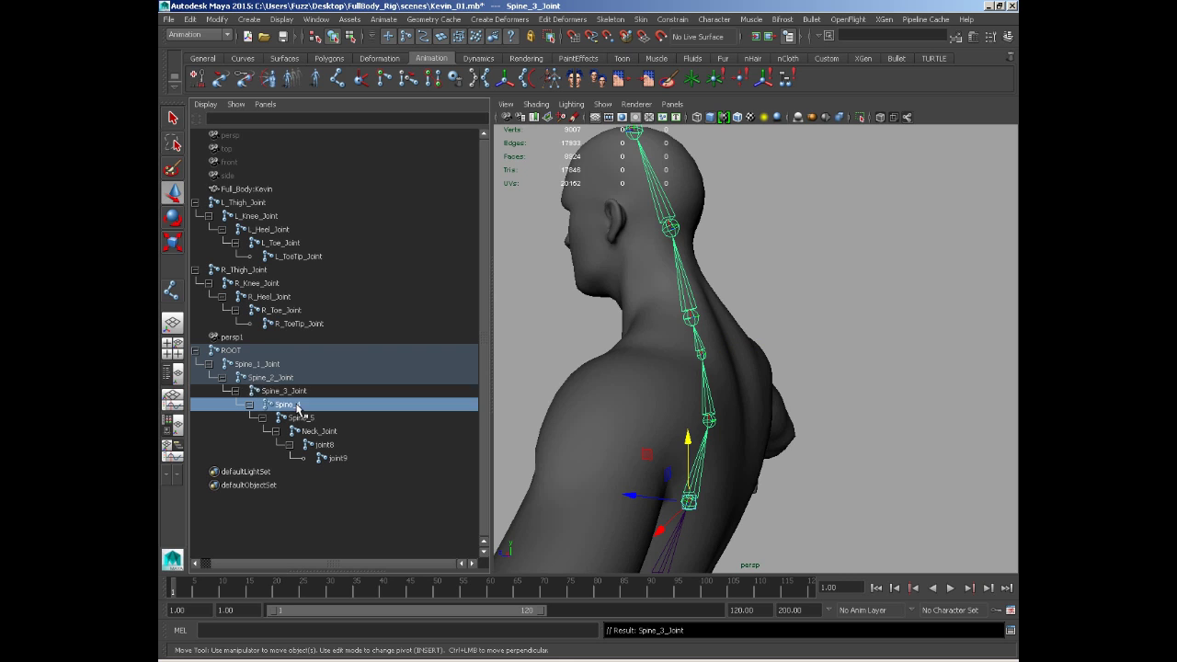
click(296, 404)
text(_Joint)
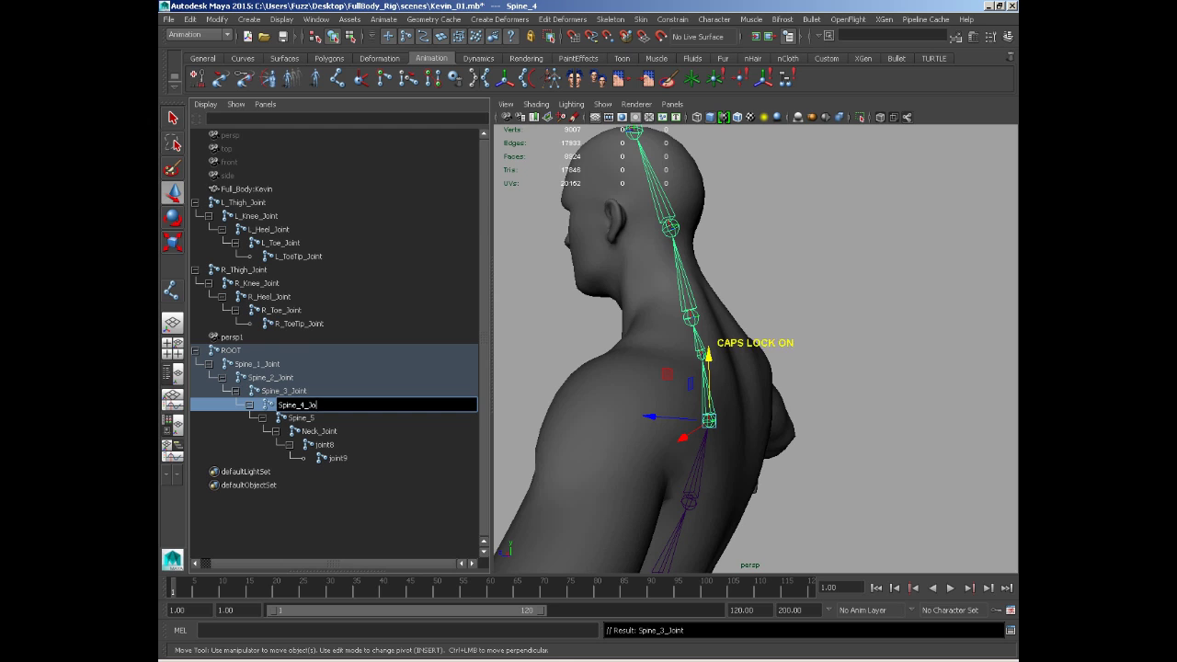
key(Return)
click(320, 420)
double_click(320, 419)
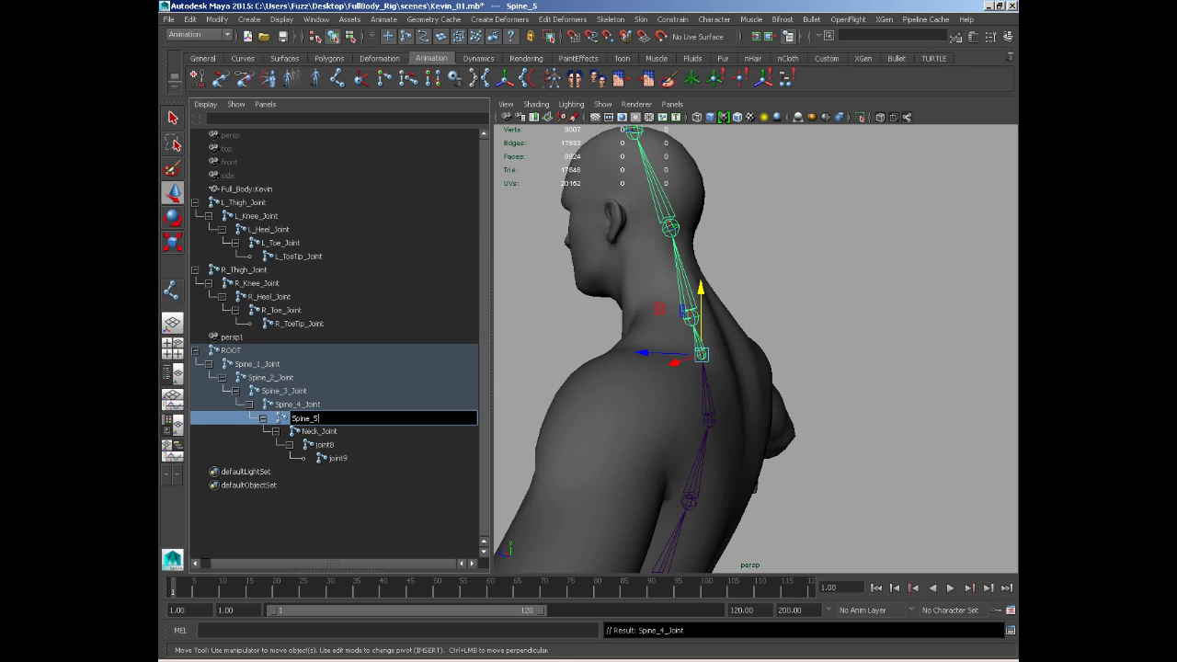
text(_Joint)
key(Return)
Rename joint8, at the base of the skull, as Head_Joint
click(338, 432)
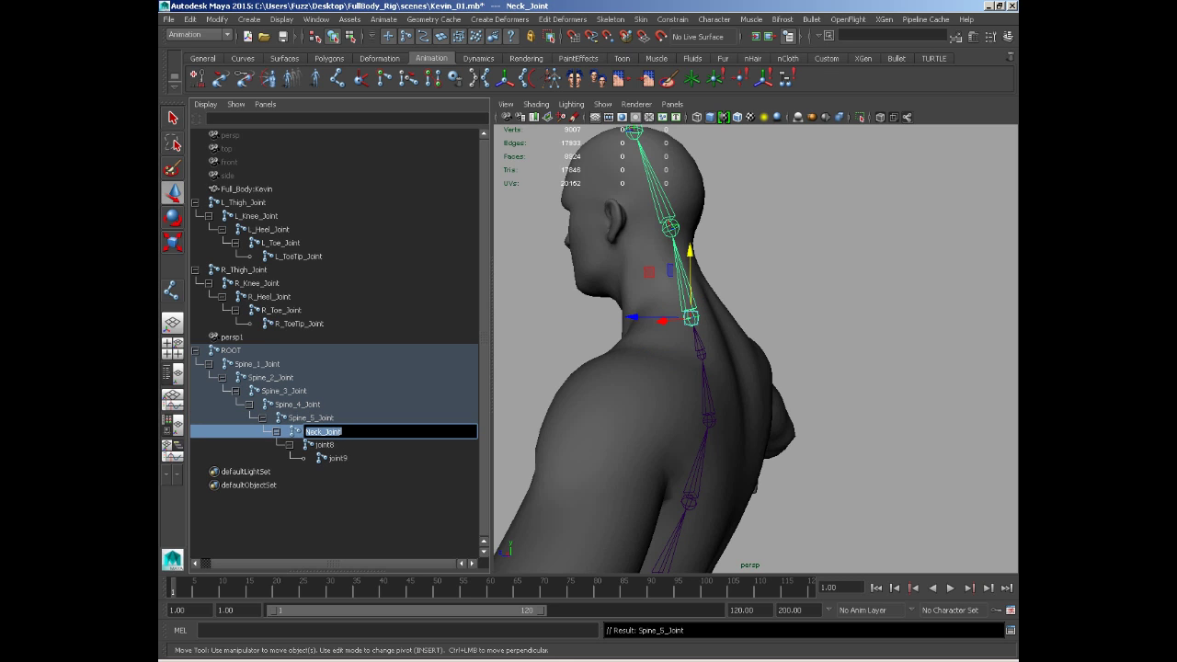
click(338, 446)
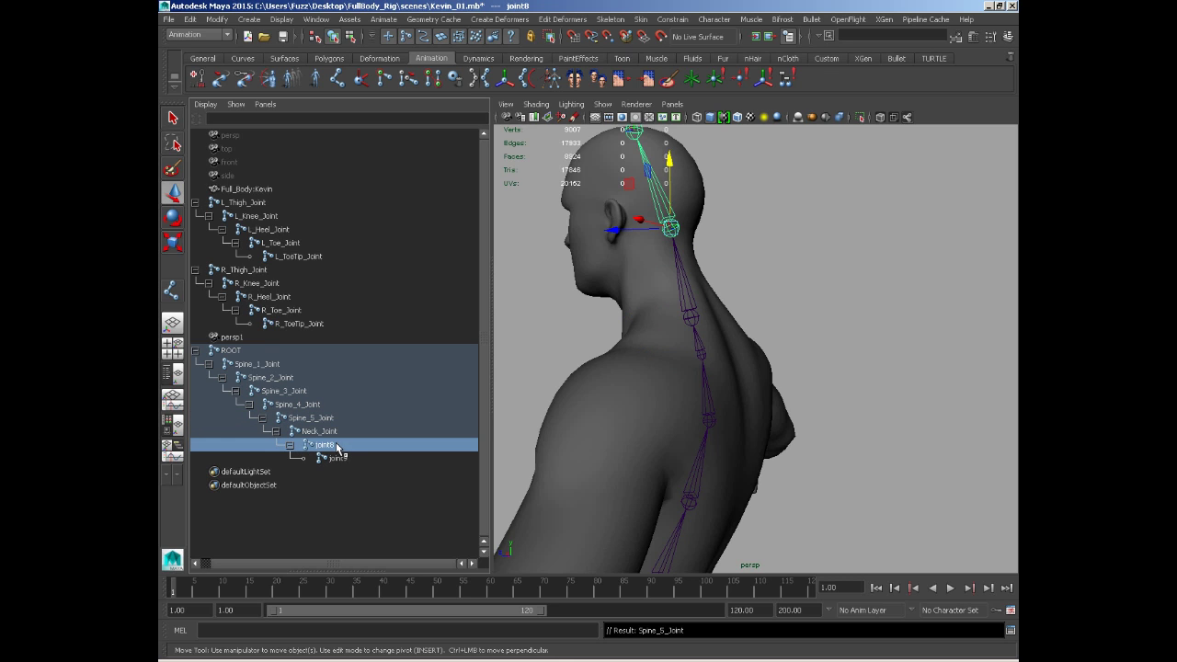
double_click(339, 446)
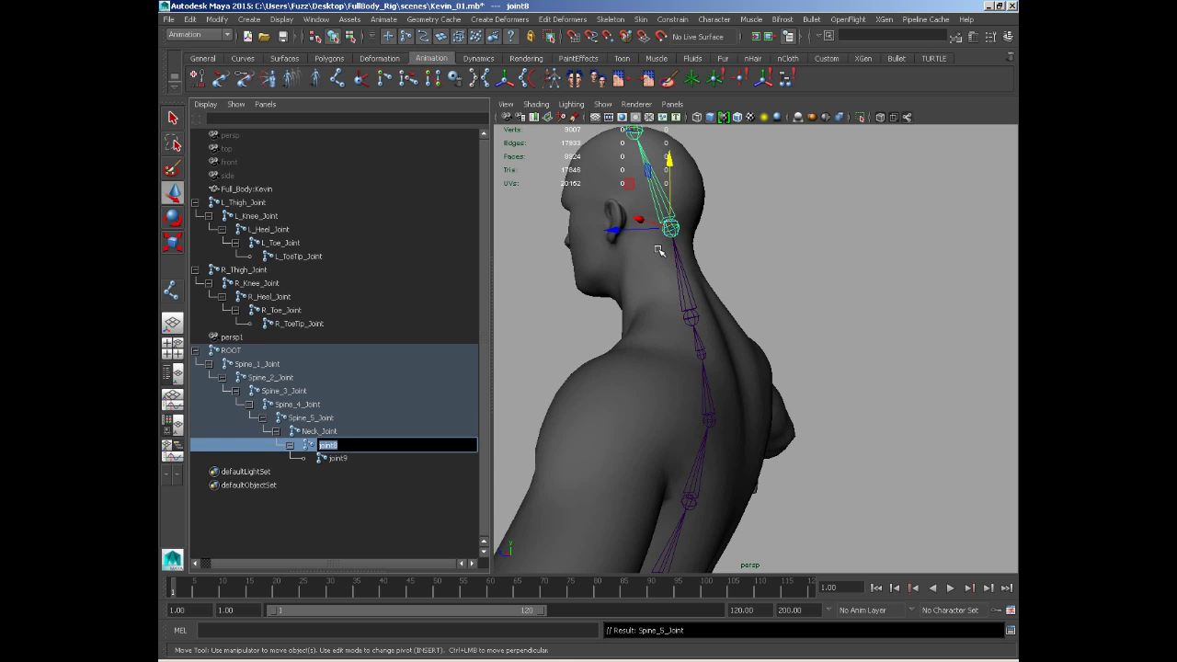
text(Head_Joint)
key(Return)
Rename joint9, the end joint at the crown of the head, as Skull_Joint
click(345, 460)
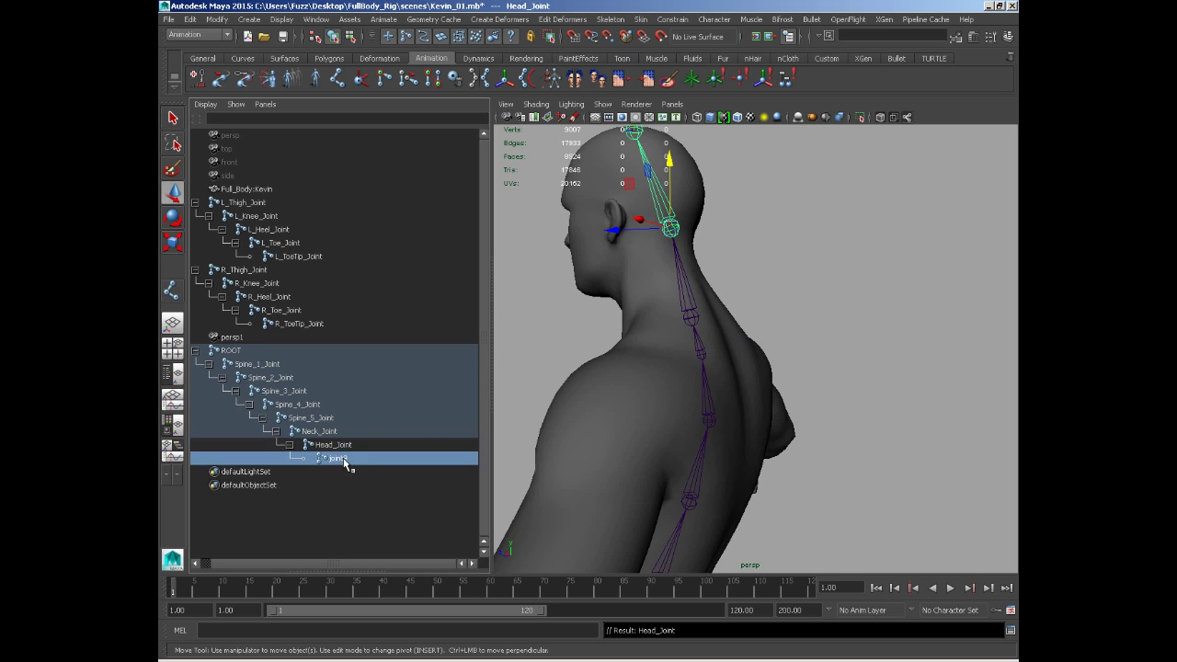
double_click(342, 460)
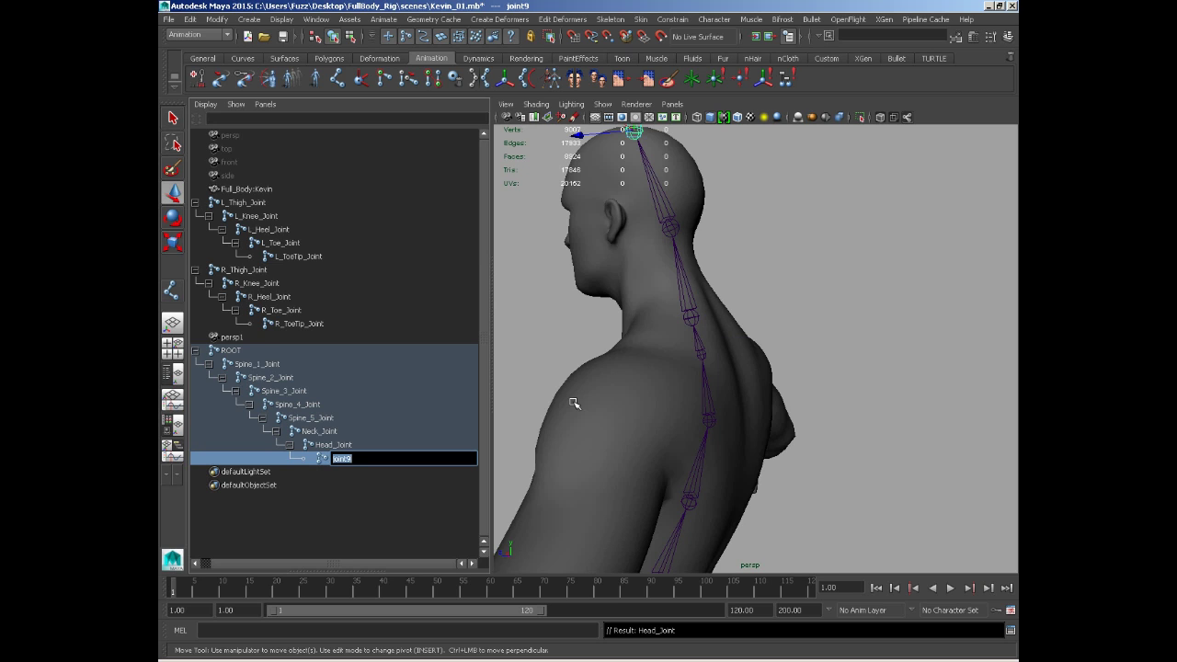
text(Skull_Joint)
key(Return)
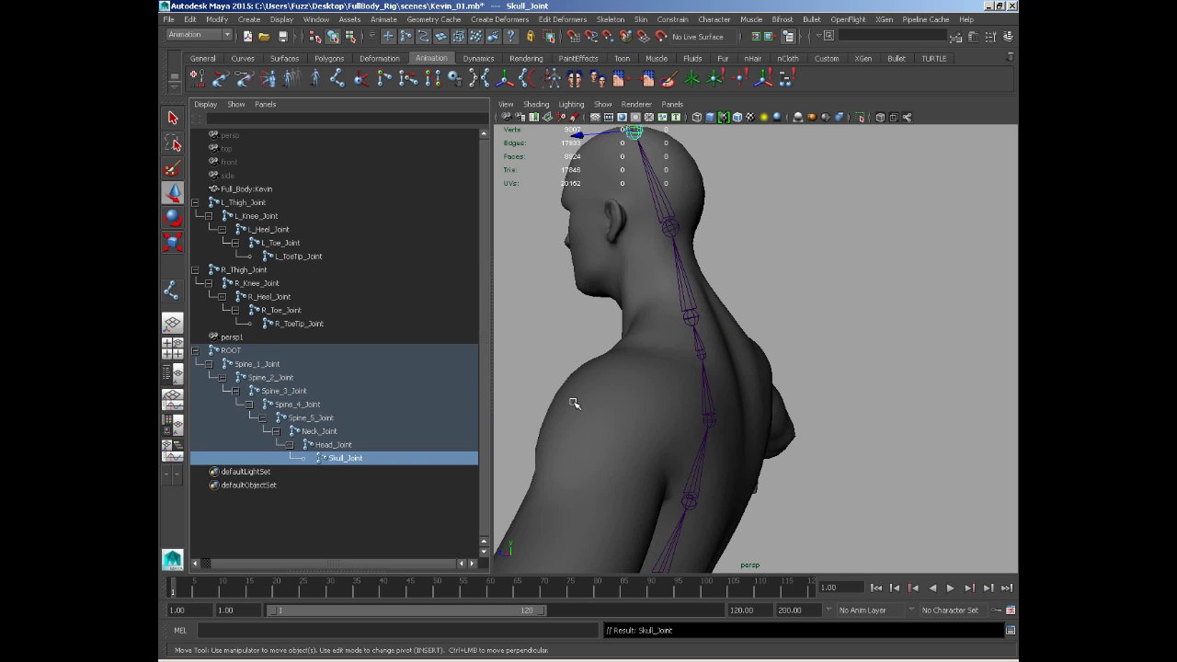
Start a new joint chain in the front view with a collarbone joint beside the upper spine and a joint at the character's left shoulder
scroll(621, 297, down, 3)
scroll(577, 348, up, 2)
alt+drag(577, 349, 585, 321)
click(602, 364)
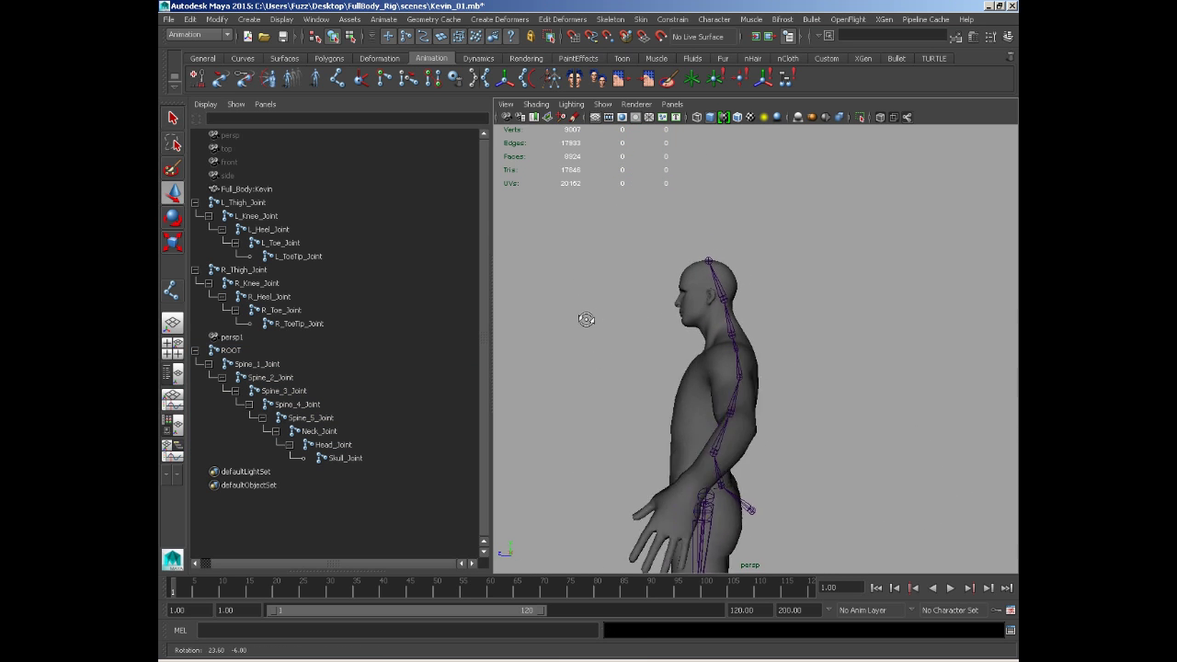
alt+right_drag(586, 321, 701, 333)
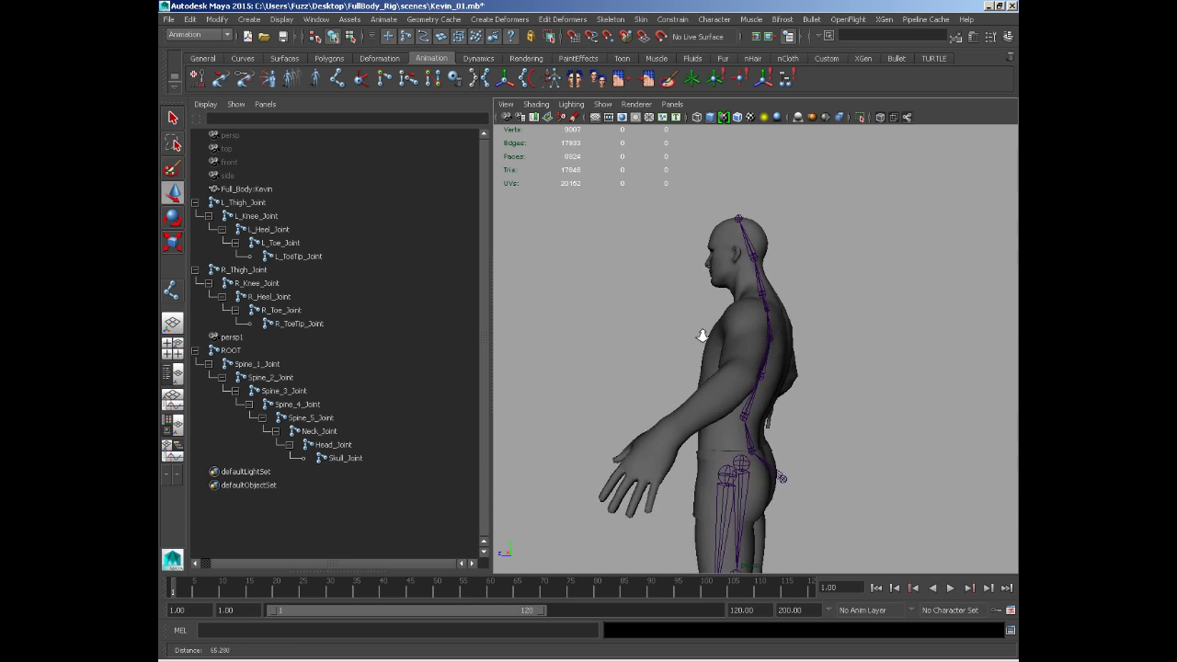
alt+drag(701, 334, 767, 327)
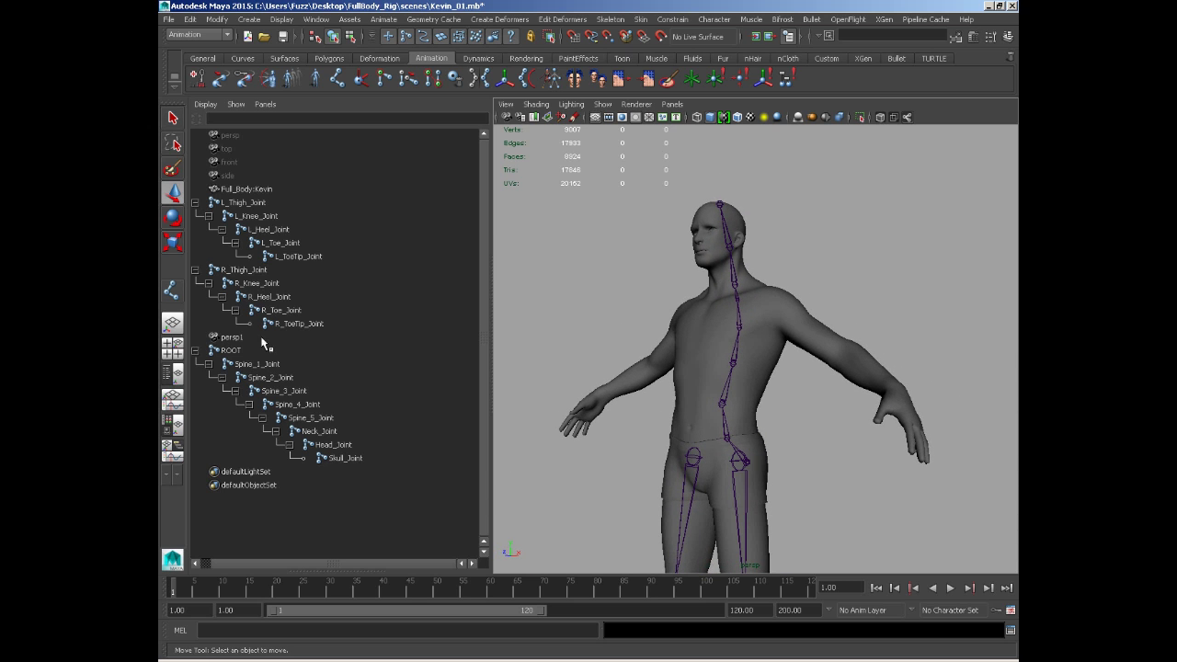
key(space)
drag(660, 308, 649, 338)
alt+right_drag(731, 342, 792, 418)
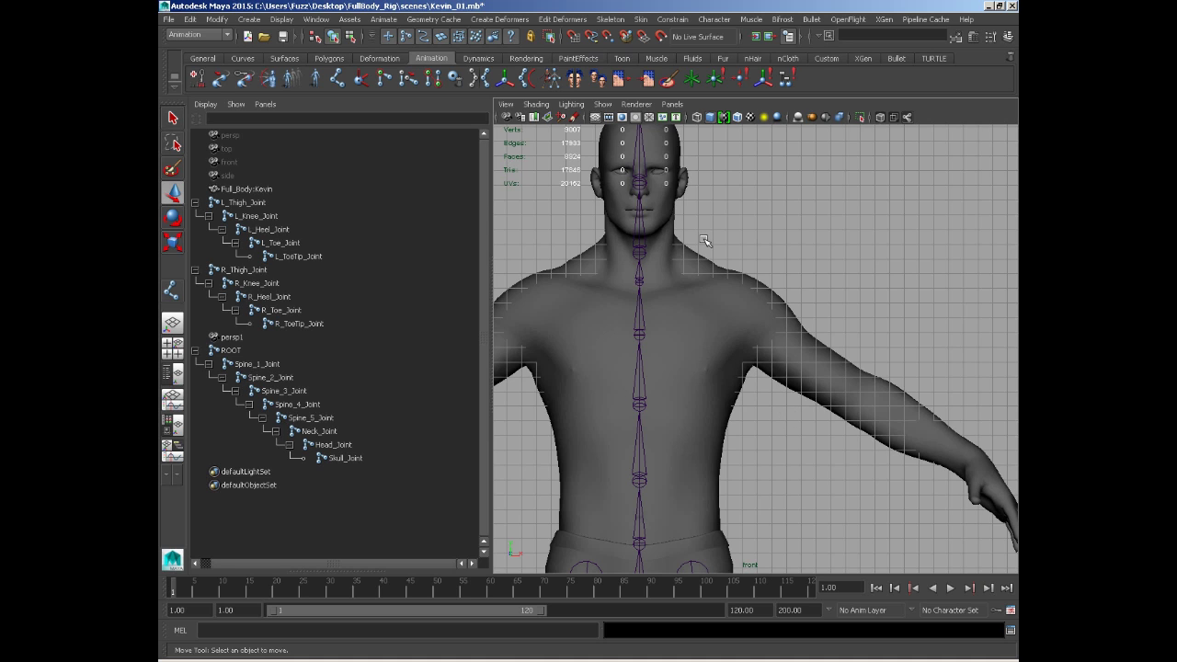
click(339, 79)
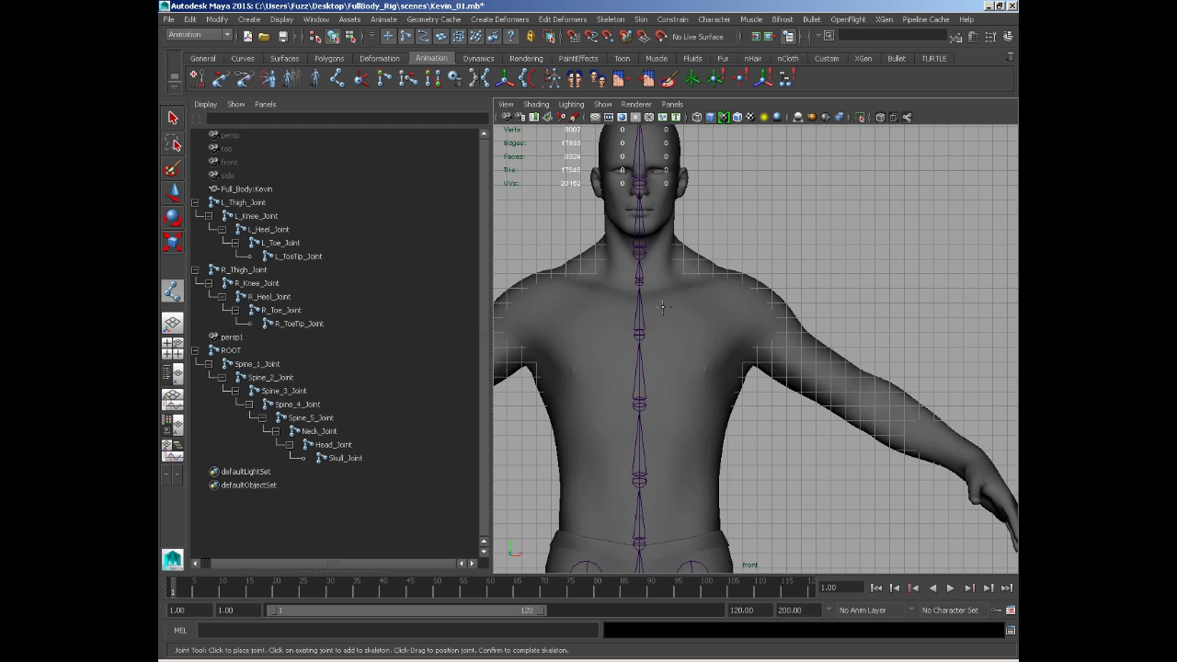
click(658, 305)
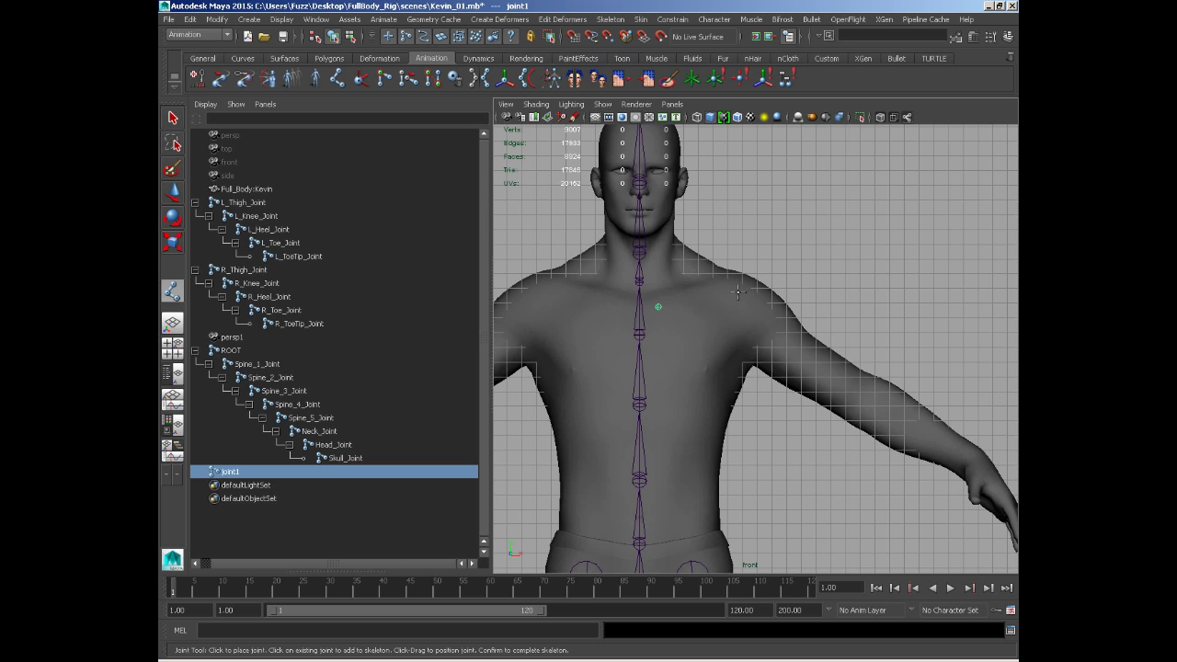
drag(740, 297, 748, 302)
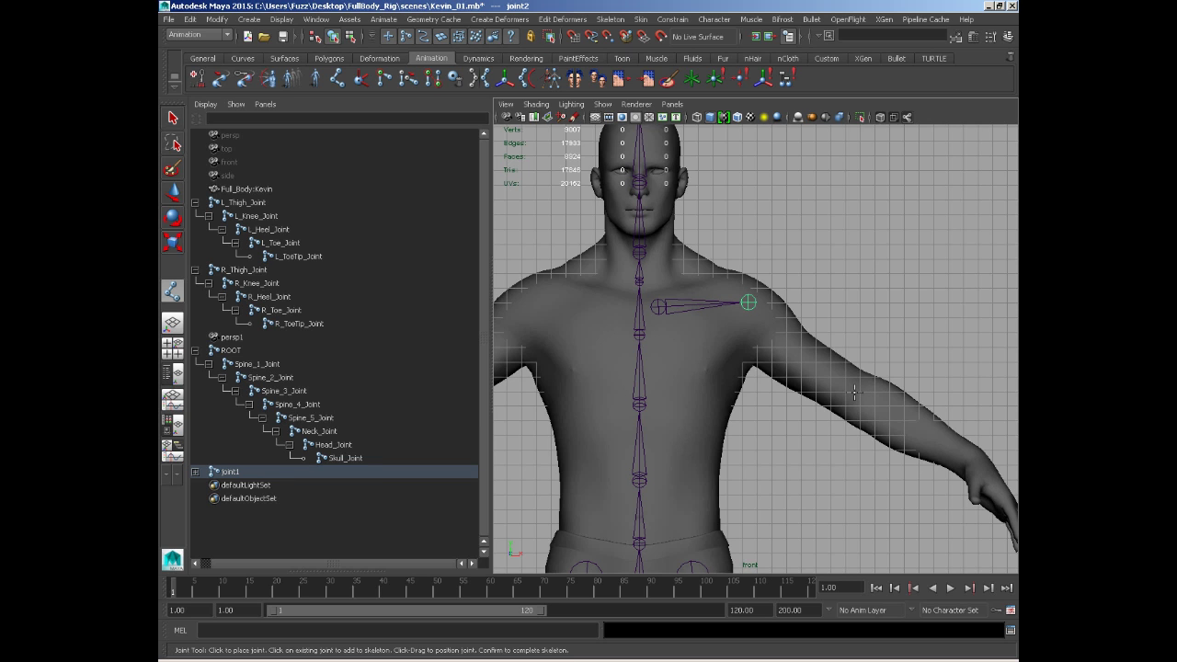
Extend the left arm chain with joints at the elbow, mid-forearm and wrist, and complete the chain
drag(854, 393, 854, 393)
alt+middle_drag(832, 351, 733, 336)
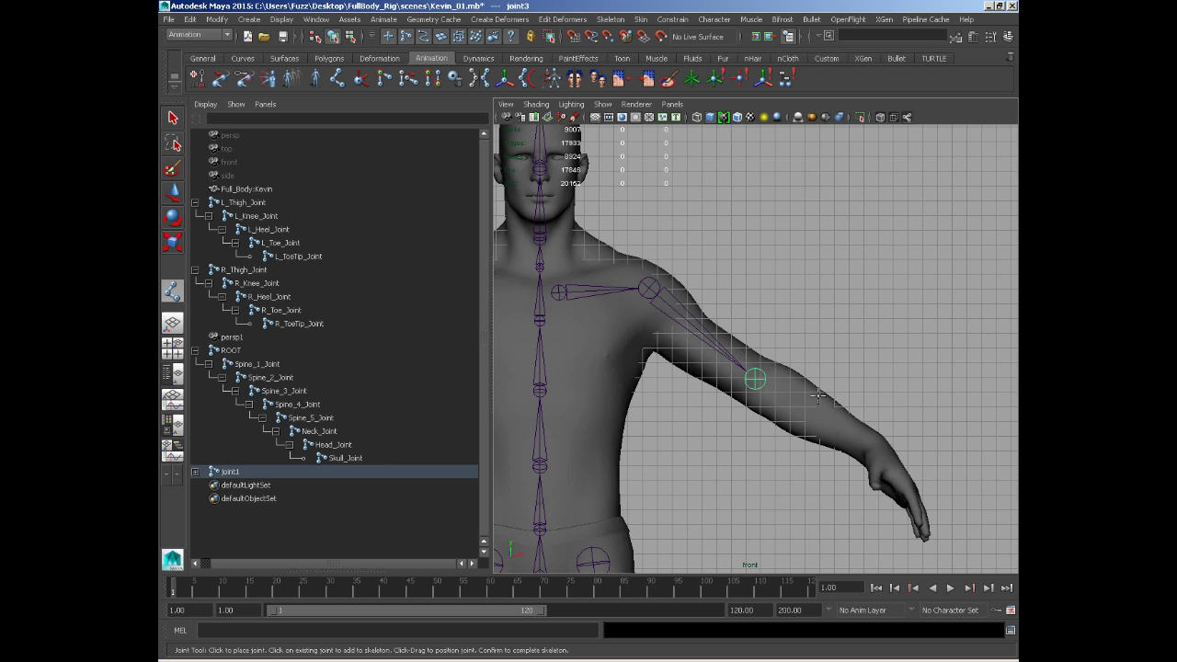
click(810, 413)
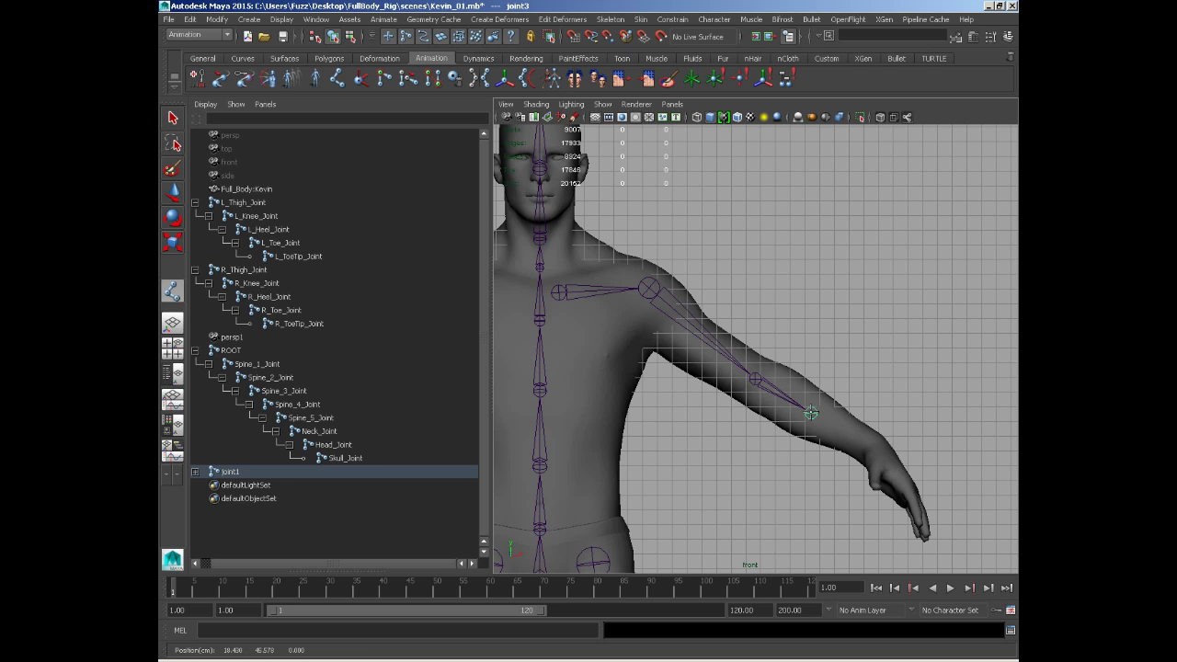
click(870, 448)
key(Return)
key(w)
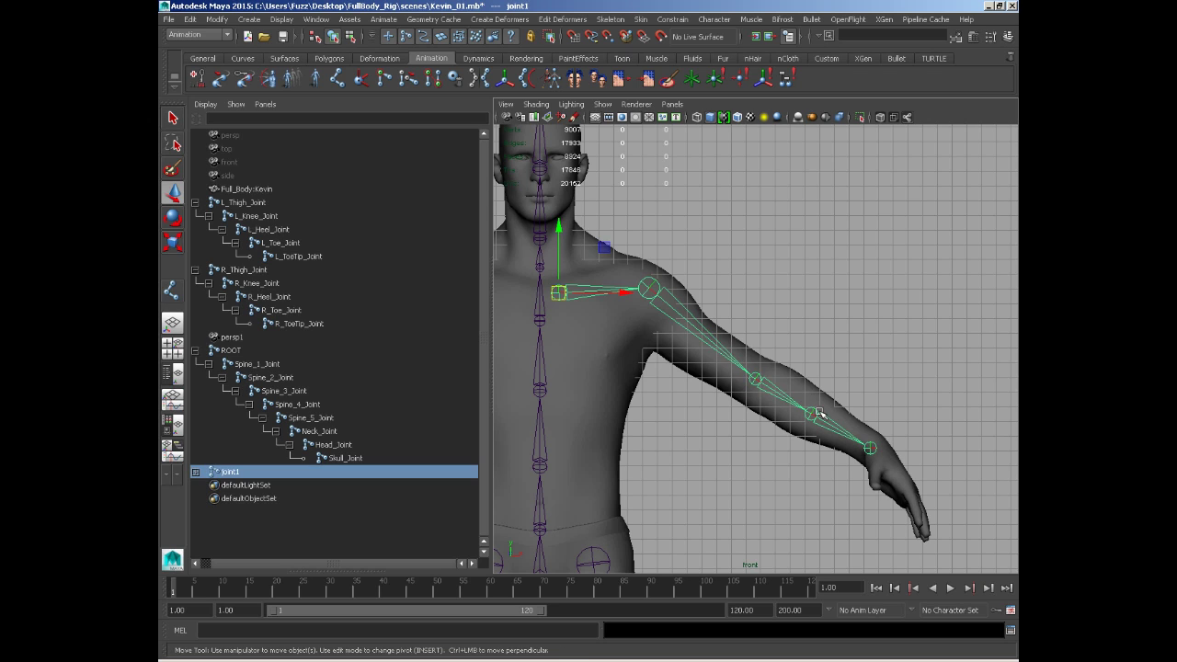
Show the new arm chain in an enlarged perspective view to check its depth inside the body
key(space)
drag(816, 407, 817, 375)
alt+drag(815, 375, 726, 315)
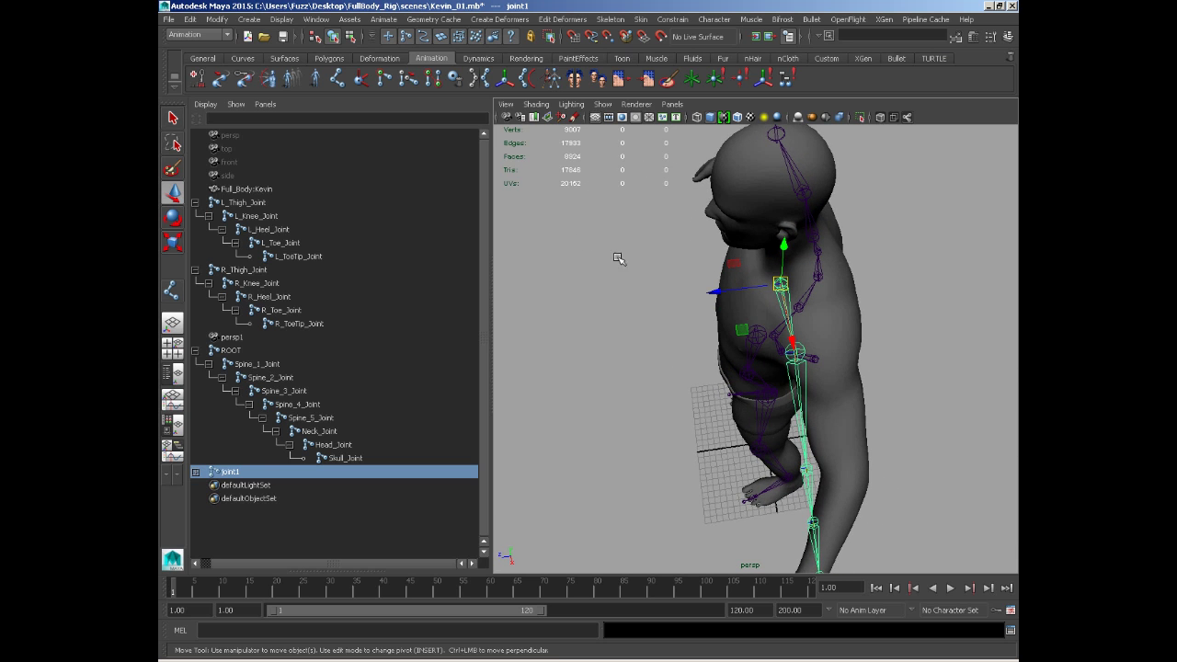
key(space)
alt+drag(559, 318, 558, 274)
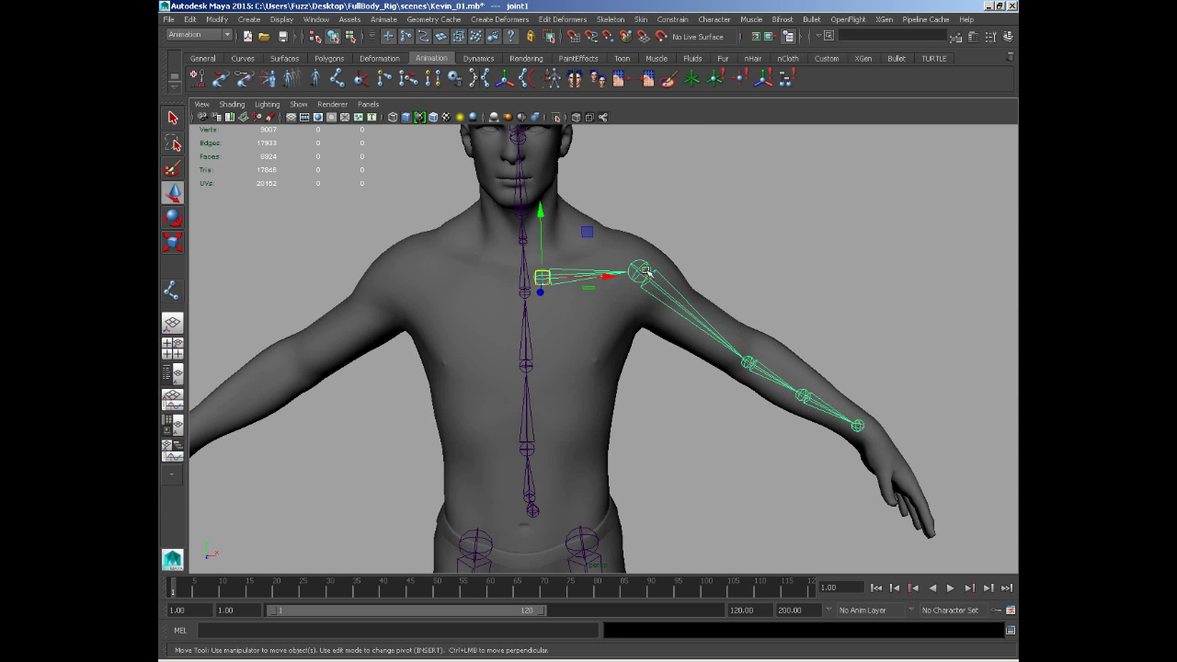
Try moving the elbow joint back and the collarbone joint forward in depth, and undo both moves
click(748, 362)
alt+drag(722, 375, 678, 389)
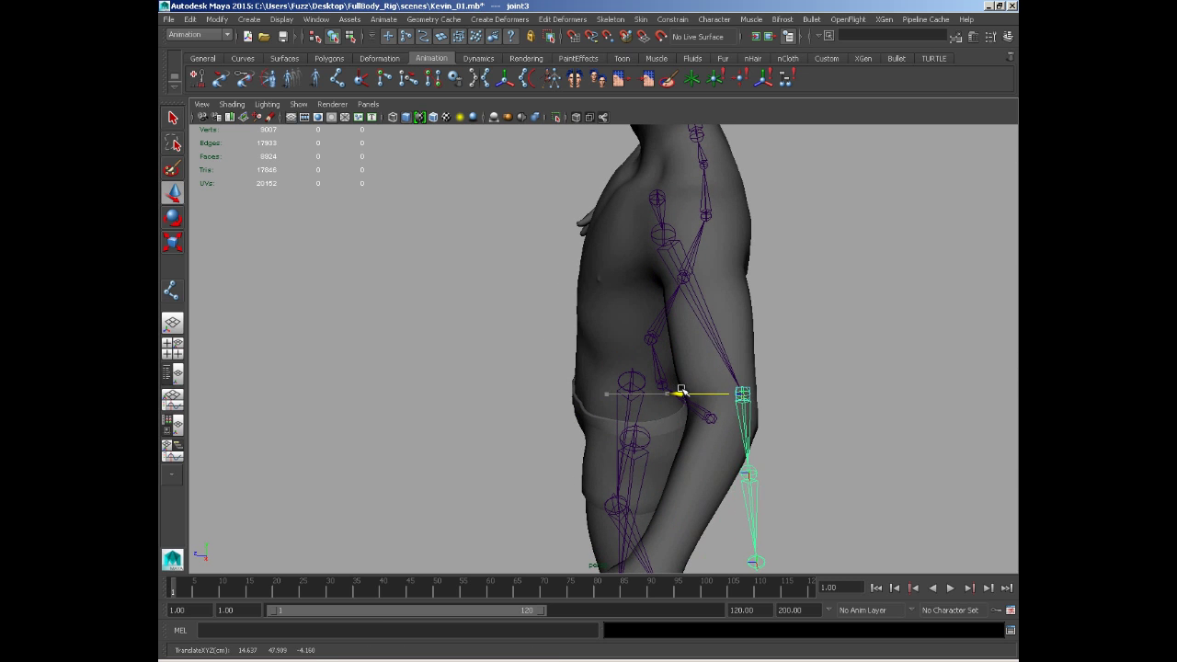
click(660, 203)
middle_drag(743, 387, 699, 386)
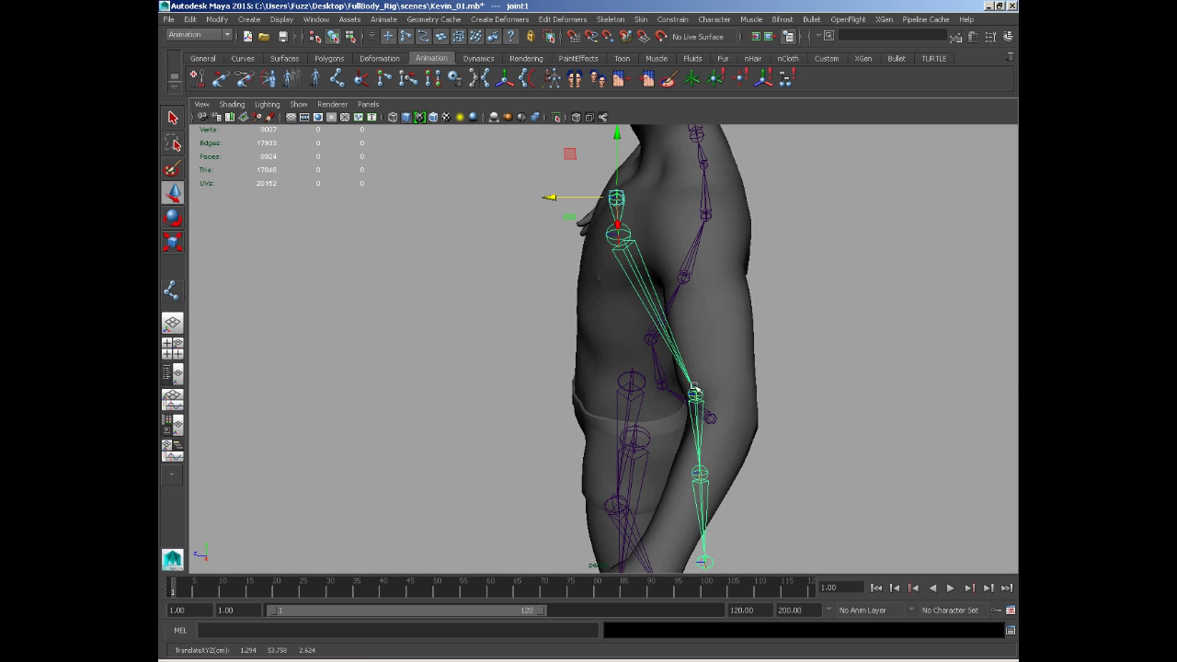
alt+drag(674, 384, 755, 409)
key(ctrl+z)
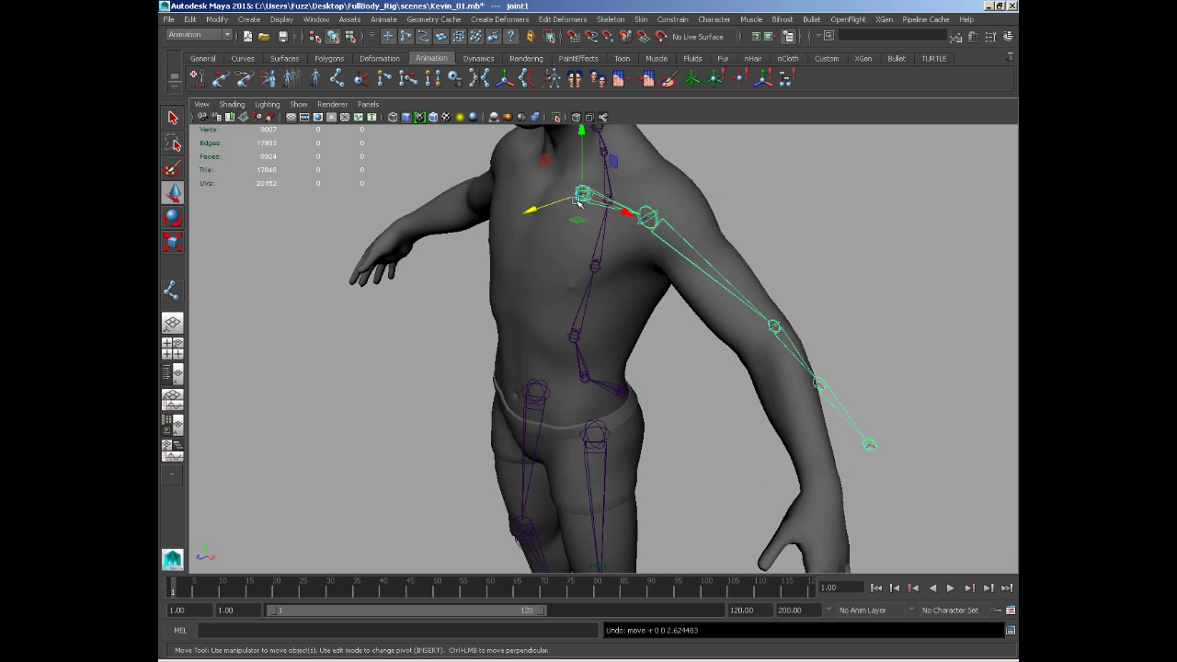
key(ctrl+z)
key(ctrl+z)
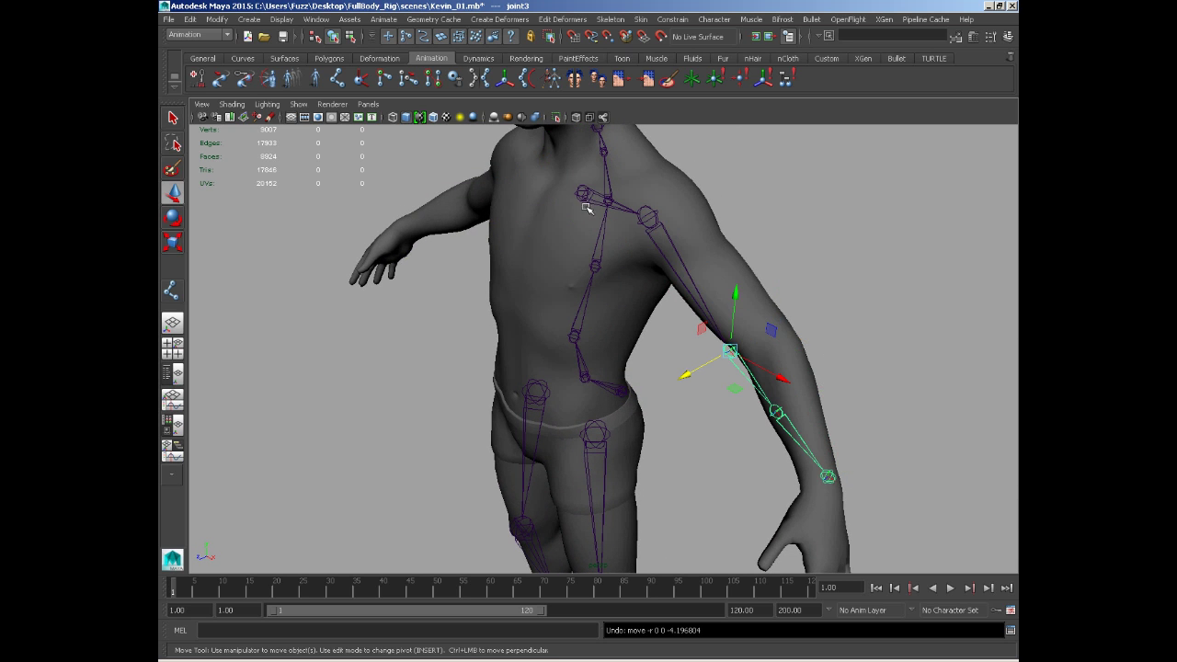
Move the collarbone joint forward towards the chest and its child shoulder joint back into the middle of the shoulder
alt+drag(586, 209, 541, 218)
alt+drag(688, 262, 572, 362)
click(615, 236)
key(Down)
alt+drag(642, 391, 593, 358)
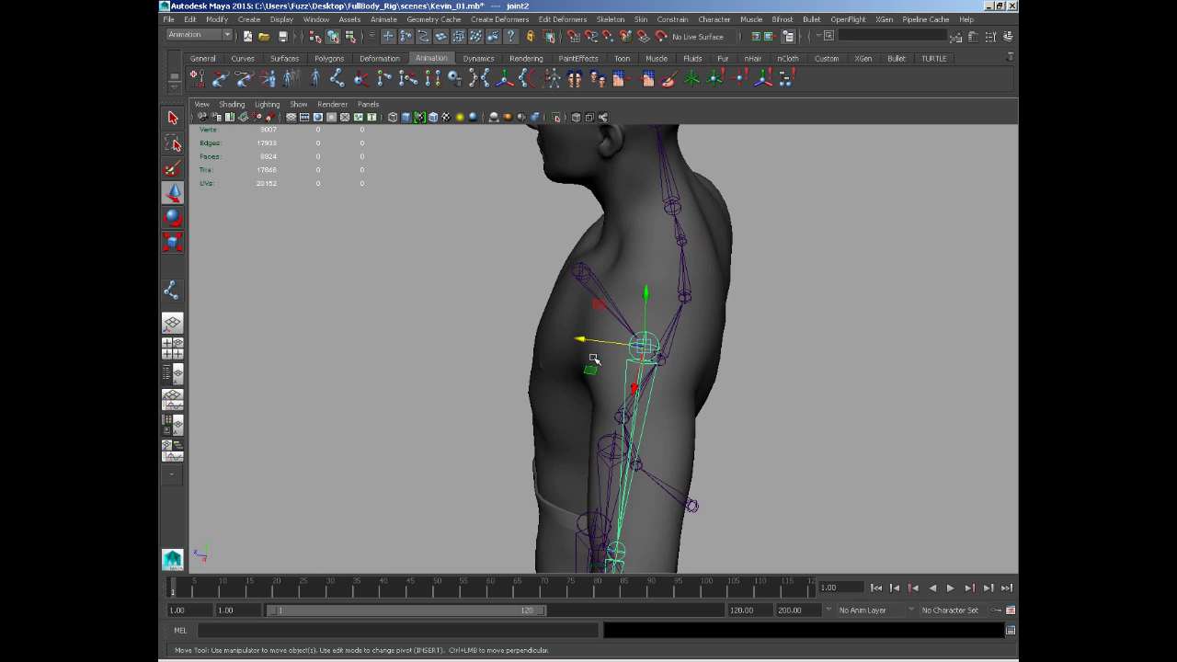
alt+right_drag(699, 469, 611, 469)
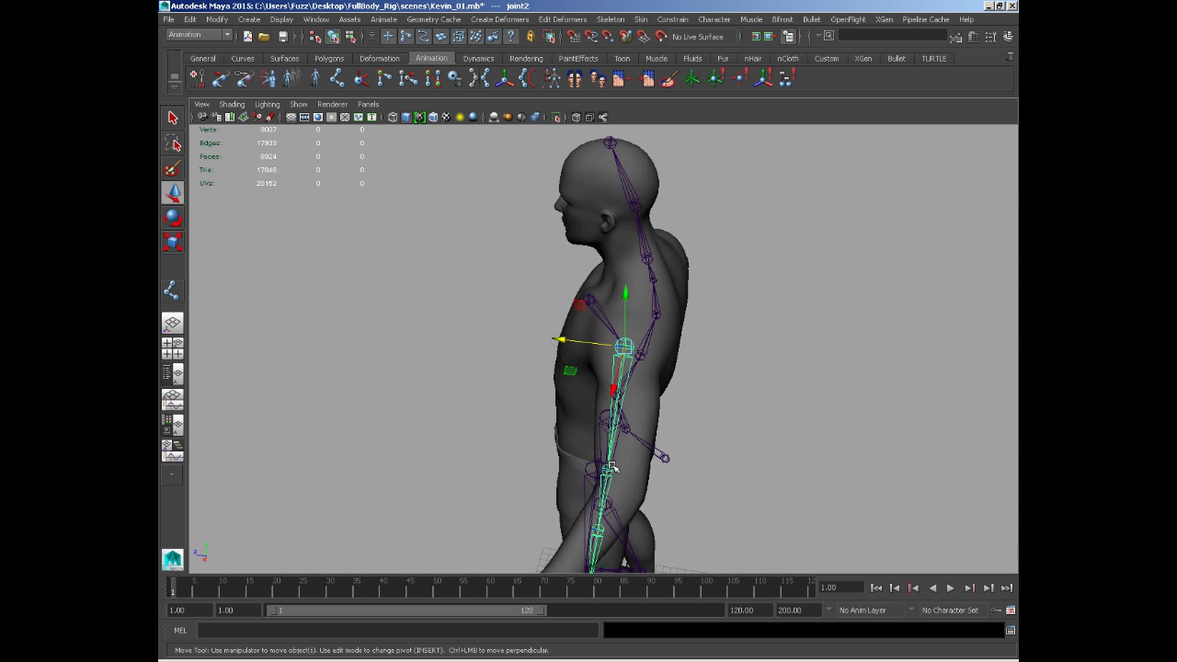
Move the elbow joint back in depth and adjust its placement within the character's left elbow
alt+middle_drag(633, 479, 570, 324)
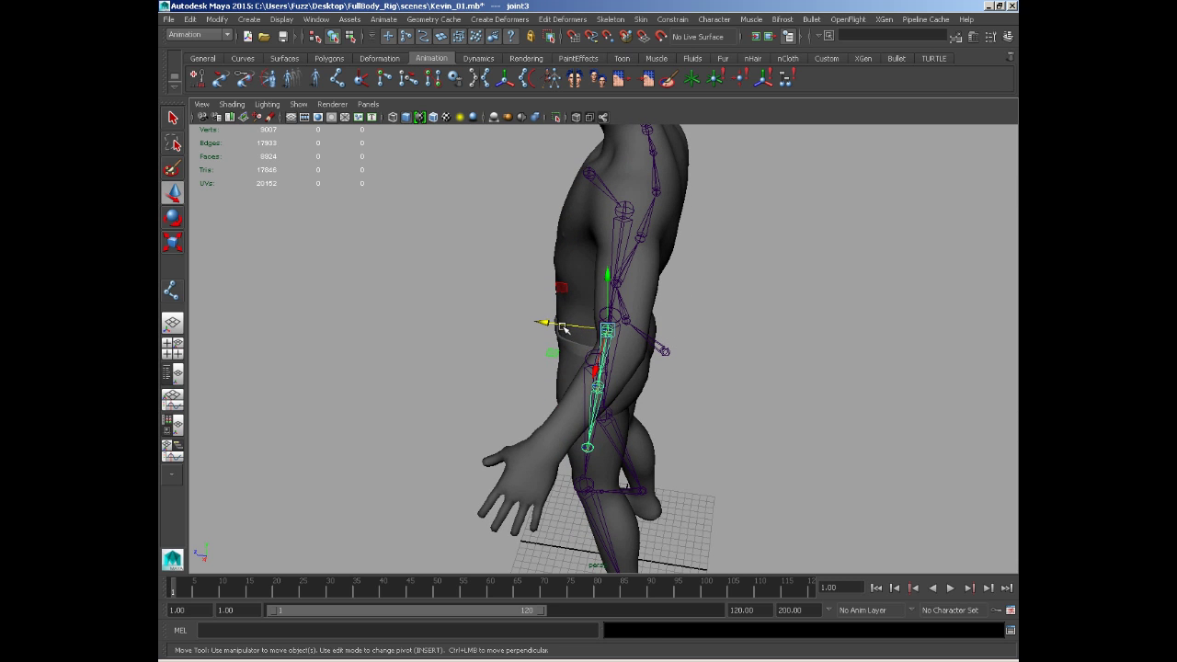
alt+drag(583, 333, 514, 390)
drag(513, 242, 693, 363)
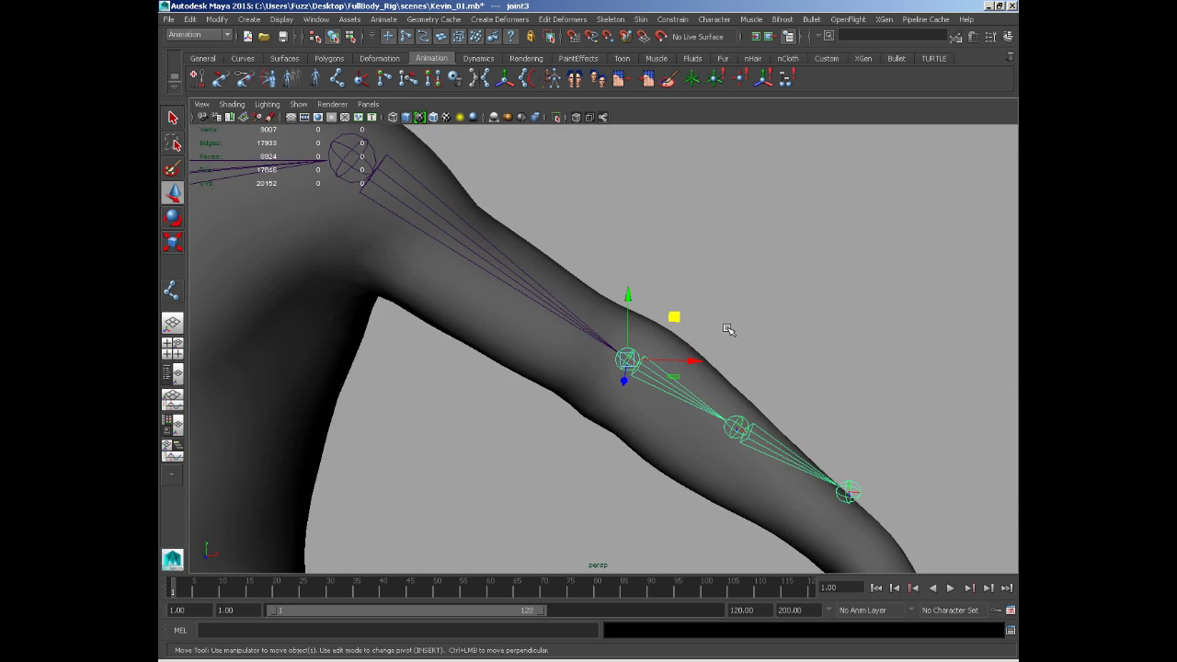
key(e)
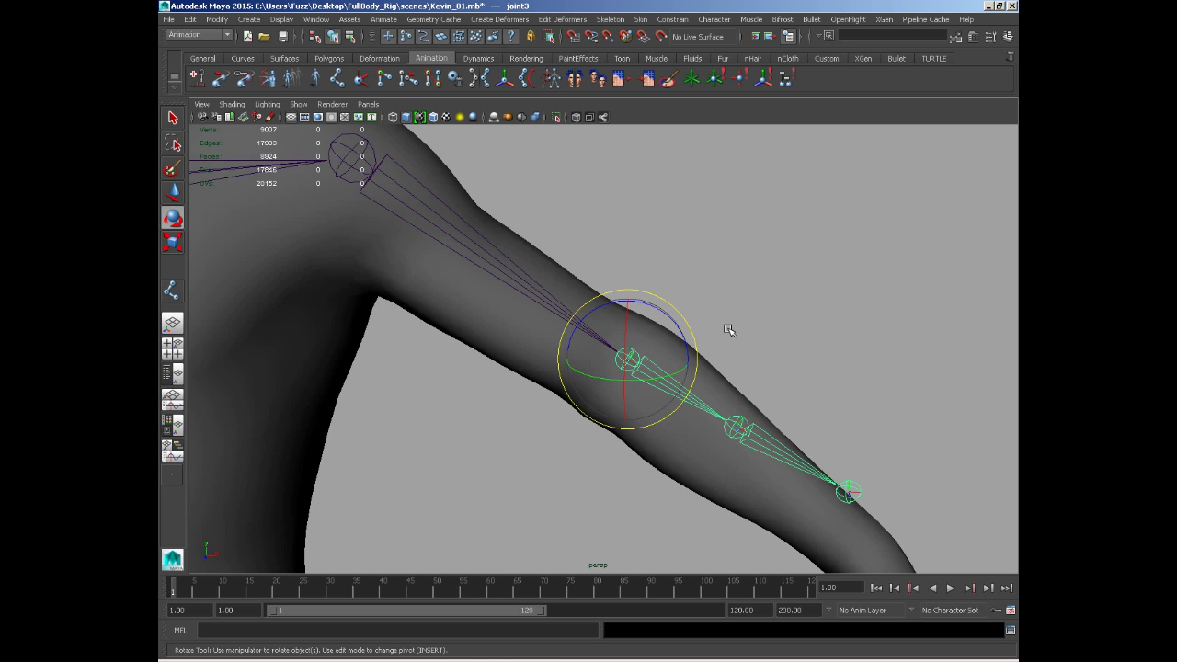
key(w)
alt+drag(738, 331, 638, 316)
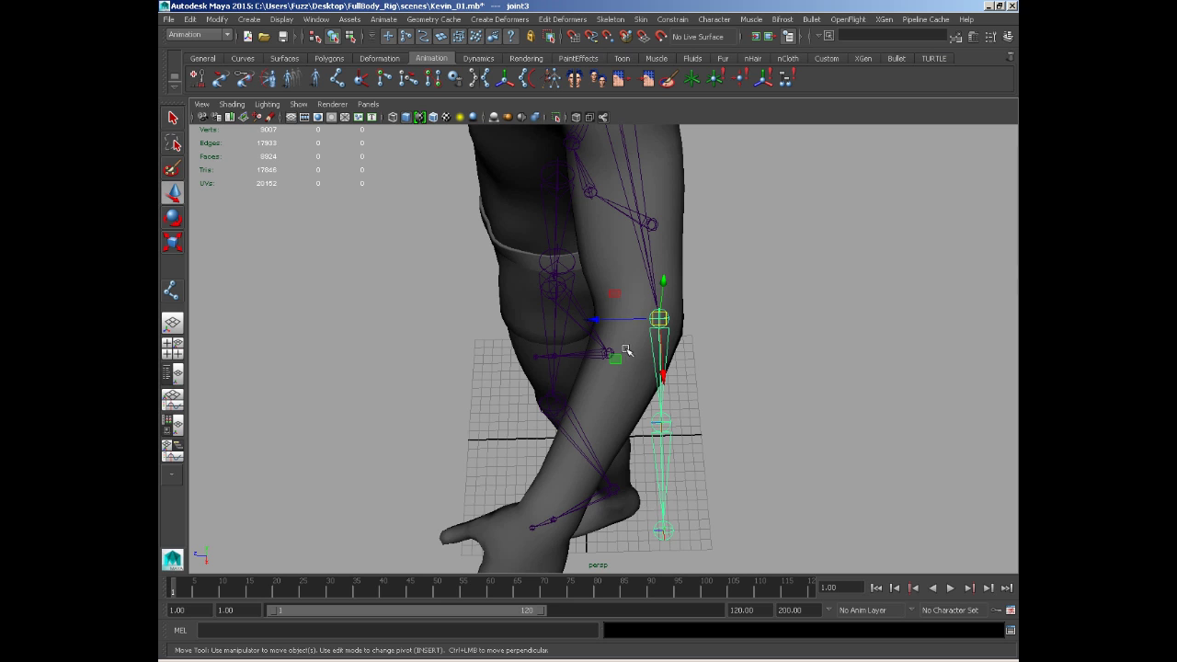
alt+drag(609, 359, 653, 366)
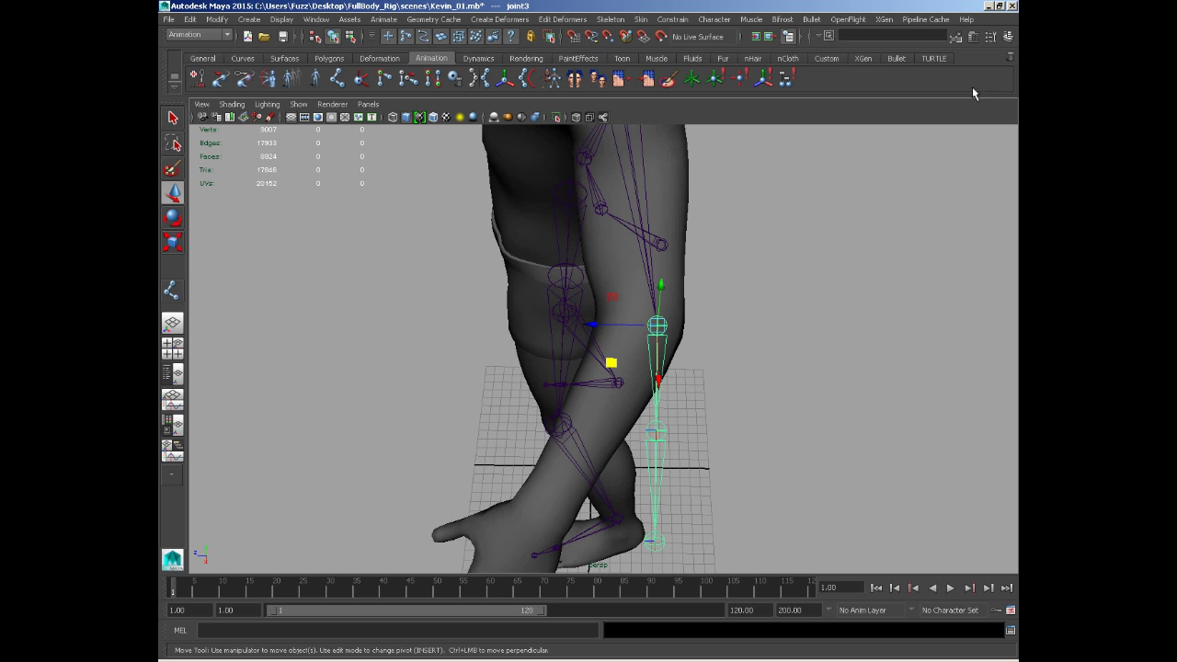
alt+middle_drag(689, 304, 685, 262)
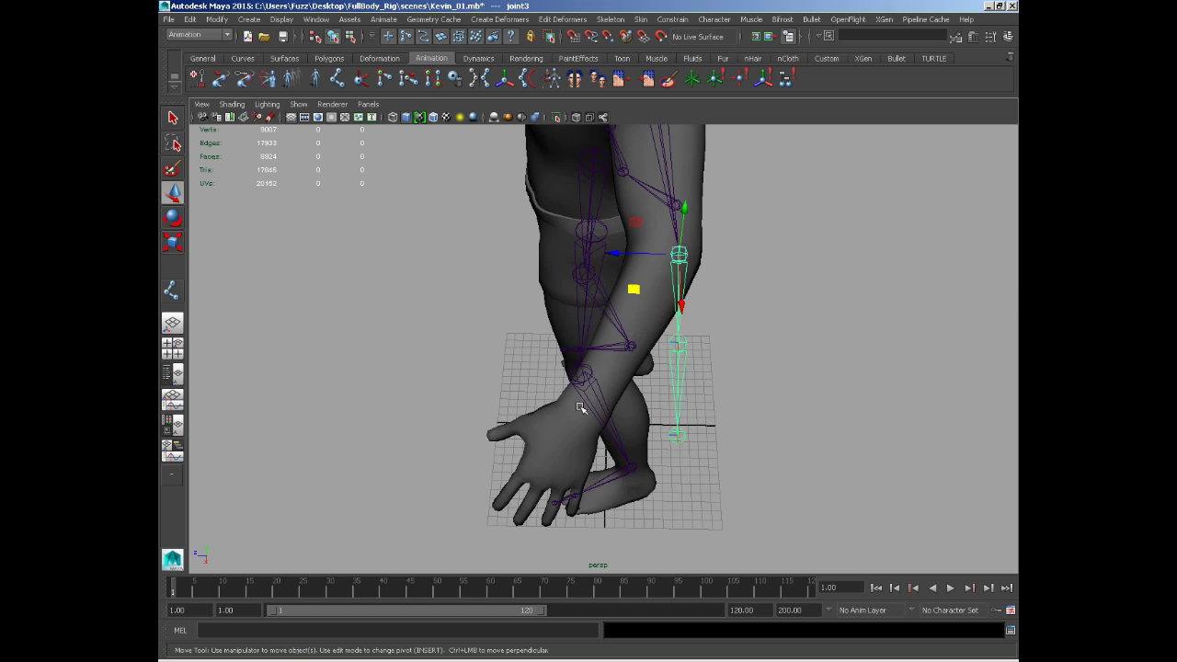
Show the elbow joint's transform and joint attributes beside an enlarged view of the forearm
key(e)
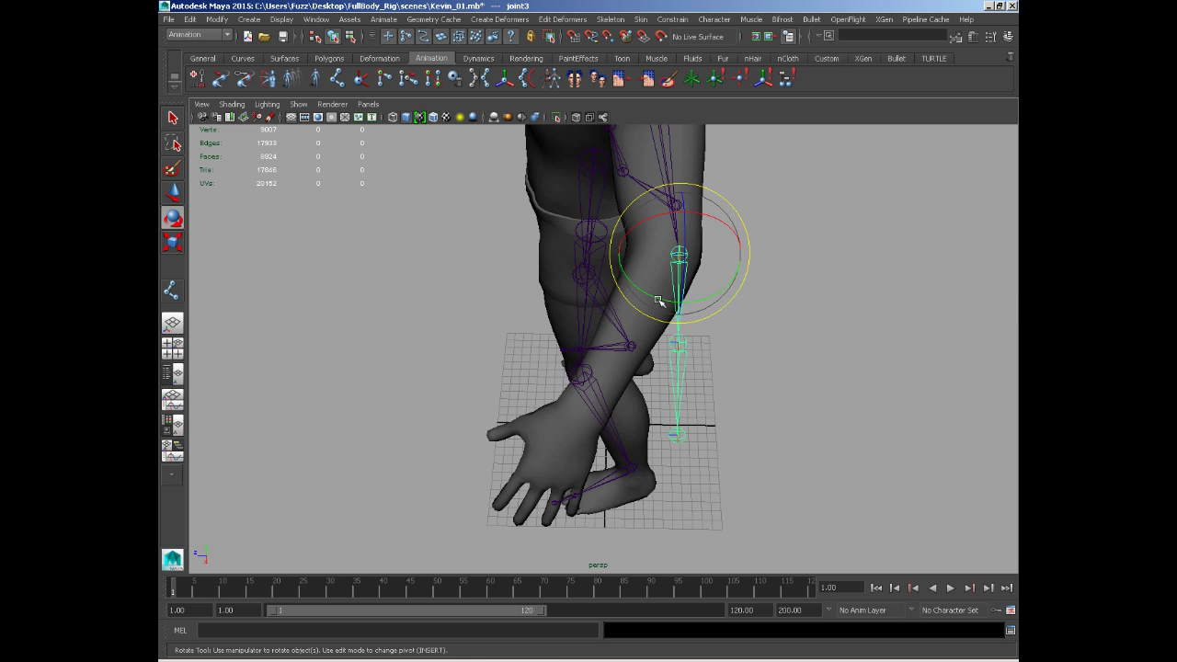
alt+drag(658, 304, 717, 334)
key(w)
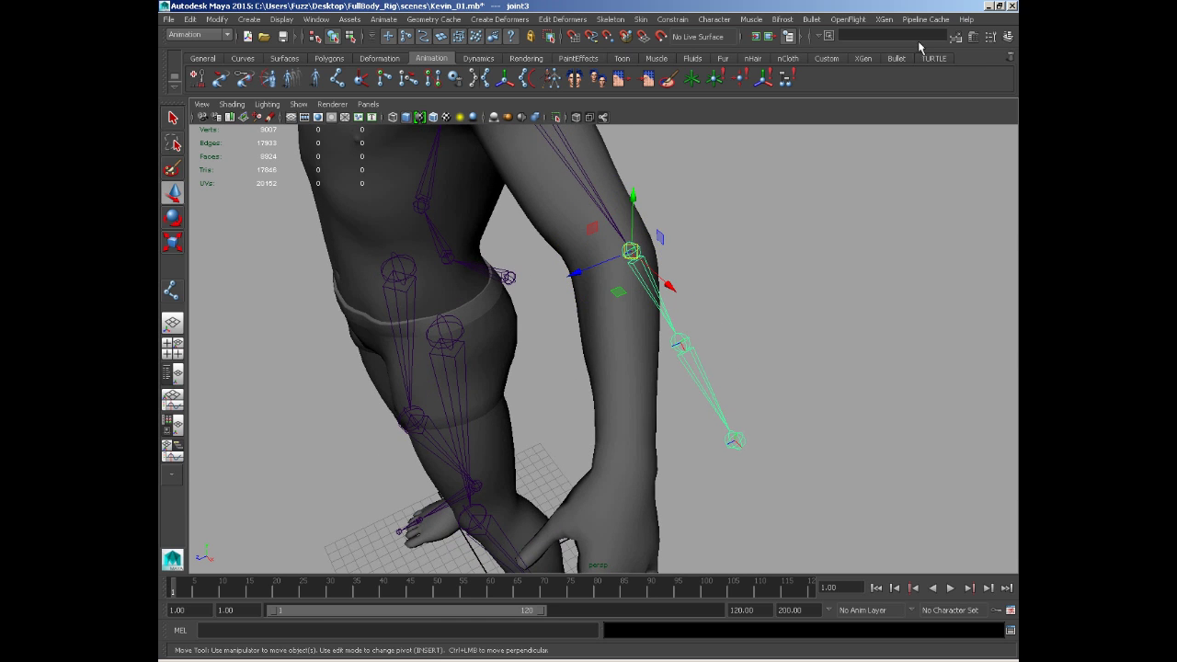
click(971, 37)
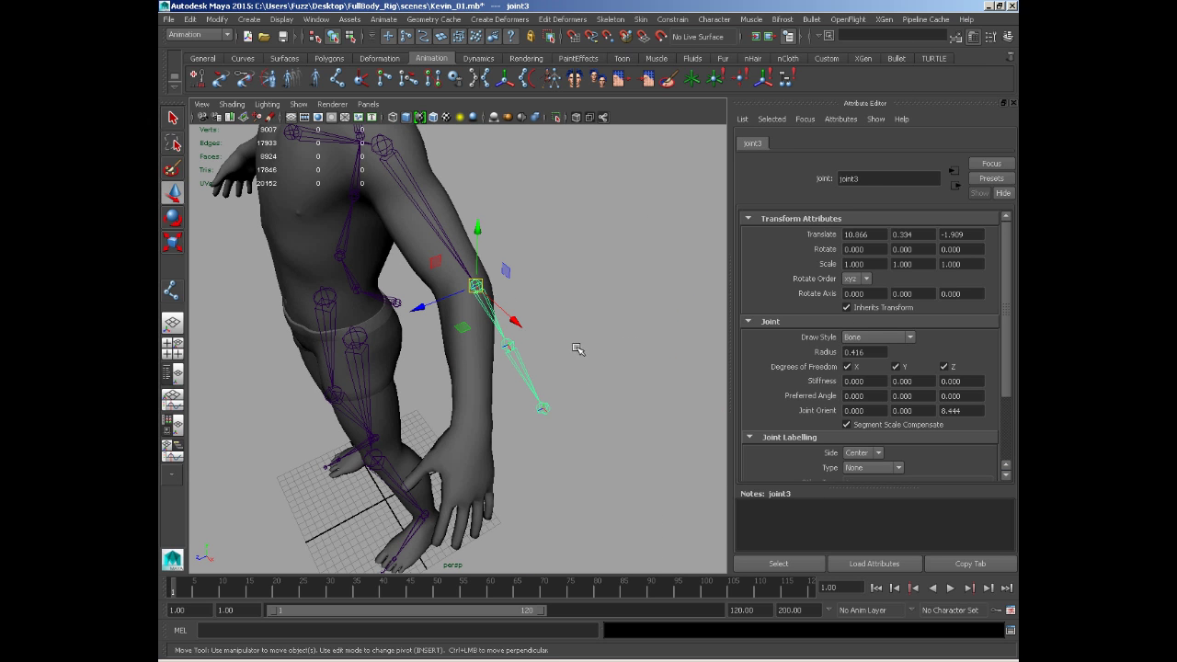
scroll(575, 344, up, 4)
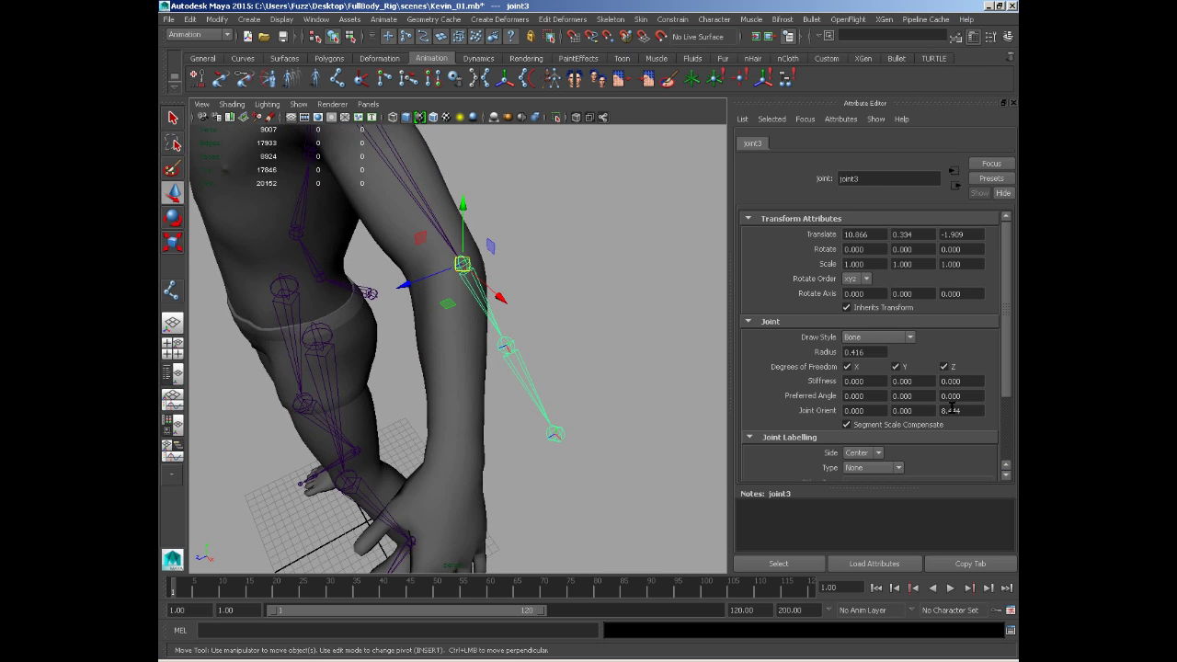
Try changing the elbow joint's Joint Orient Z value and undo the change
ctrl+drag(954, 411, 923, 411)
alt+drag(643, 349, 386, 328)
key(ctrl+z)
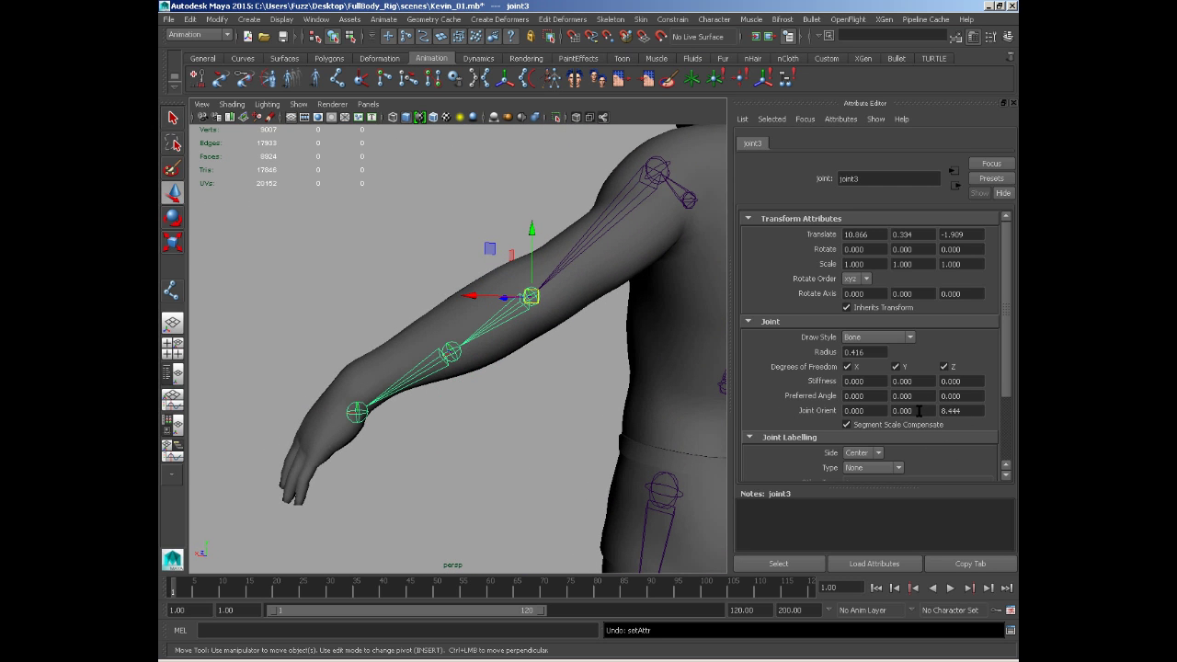
Set the elbow joint's Joint Orient Y to -30.9 and scale the joint uniformly to about 1.04 to fit the forearm
alt+drag(515, 429, 671, 464)
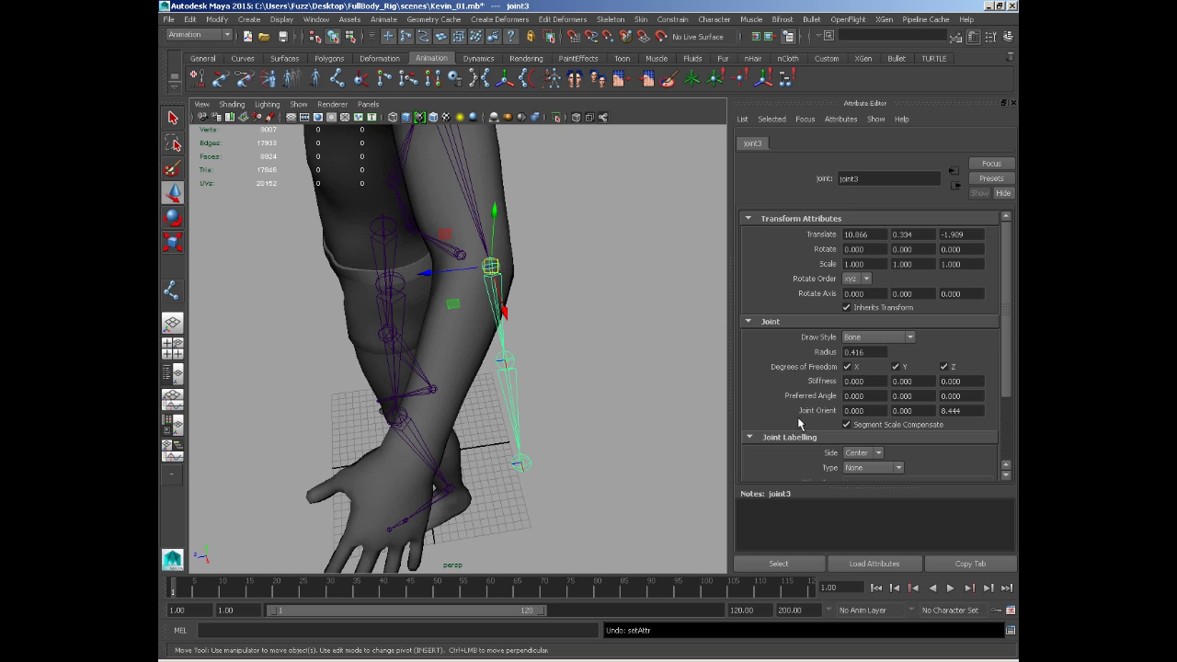
ctrl+drag(917, 414, 699, 428)
key(r)
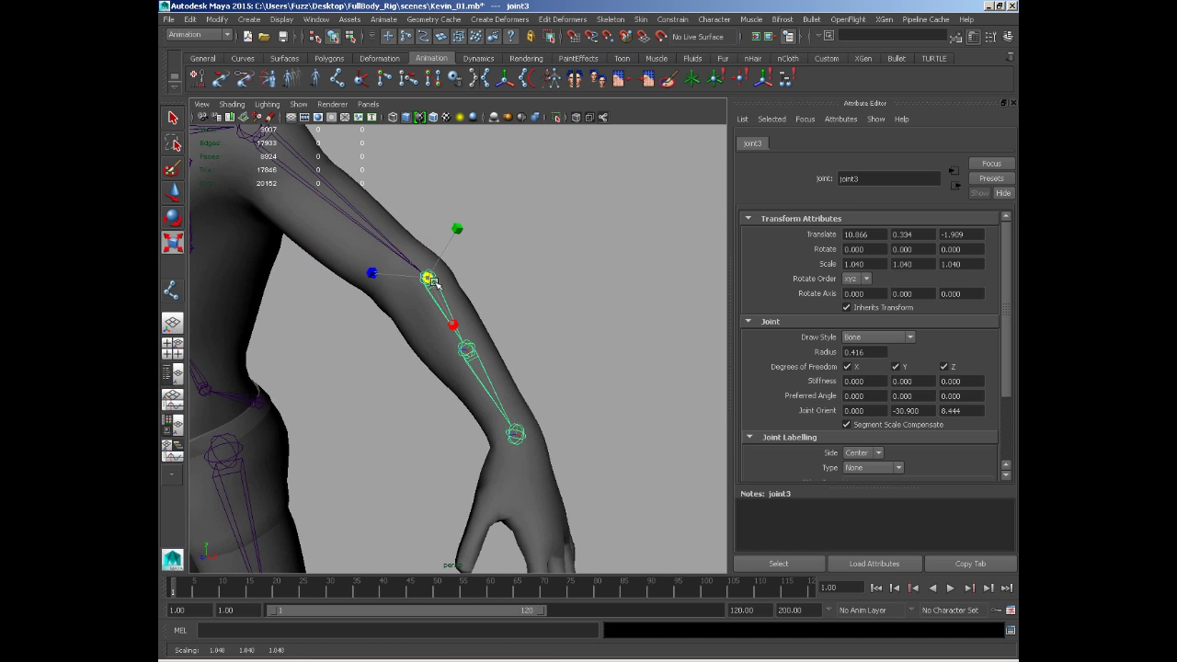
click(625, 334)
Show a widened Outliner beside the perspective view in place of the attributes and expand the new arm chain's hierarchy
alt+drag(625, 334, 755, 457)
alt+right_drag(756, 457, 467, 344)
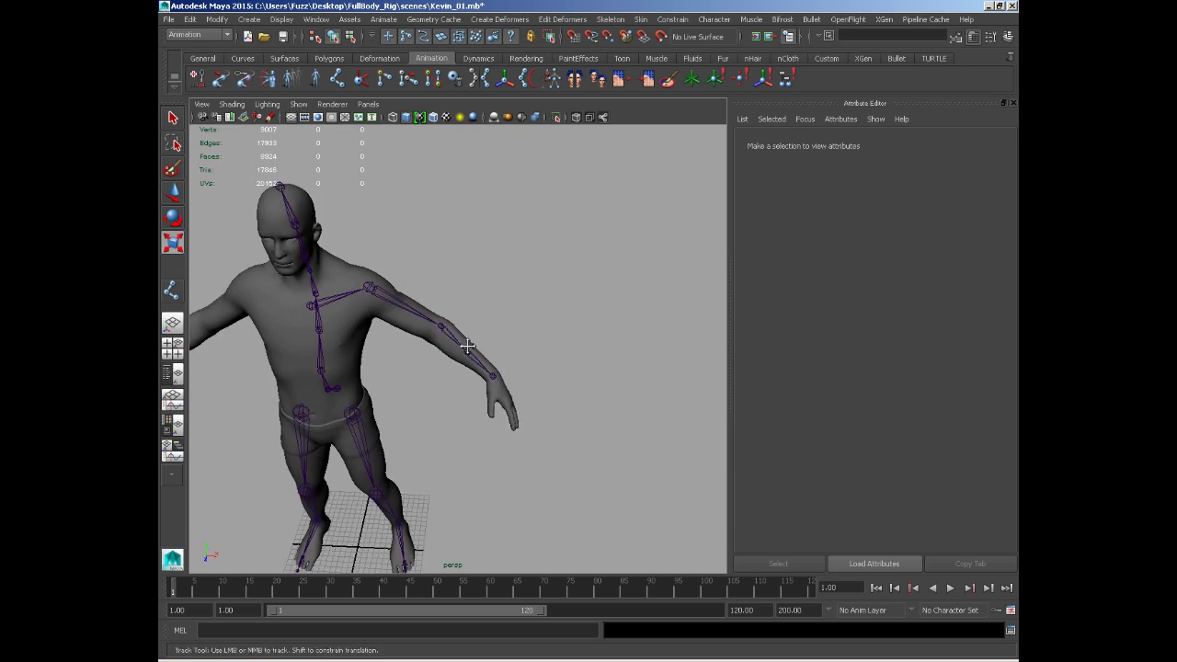
alt+middle_drag(467, 344, 589, 401)
alt+right_drag(588, 402, 499, 472)
alt+drag(499, 473, 432, 348)
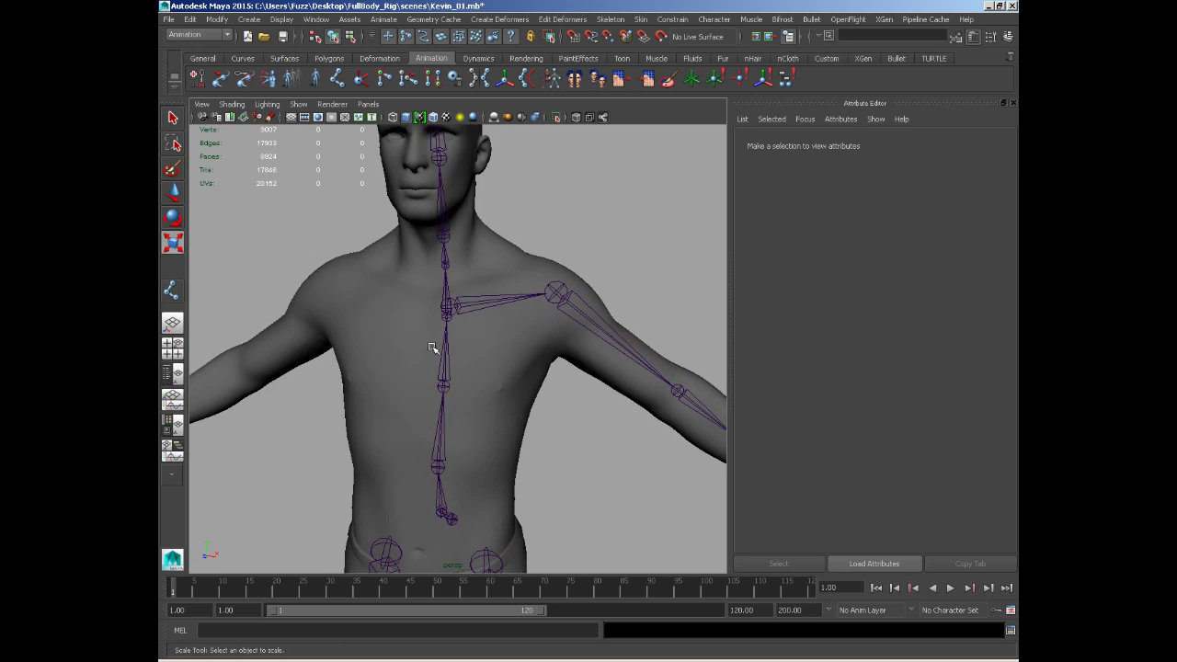
click(462, 310)
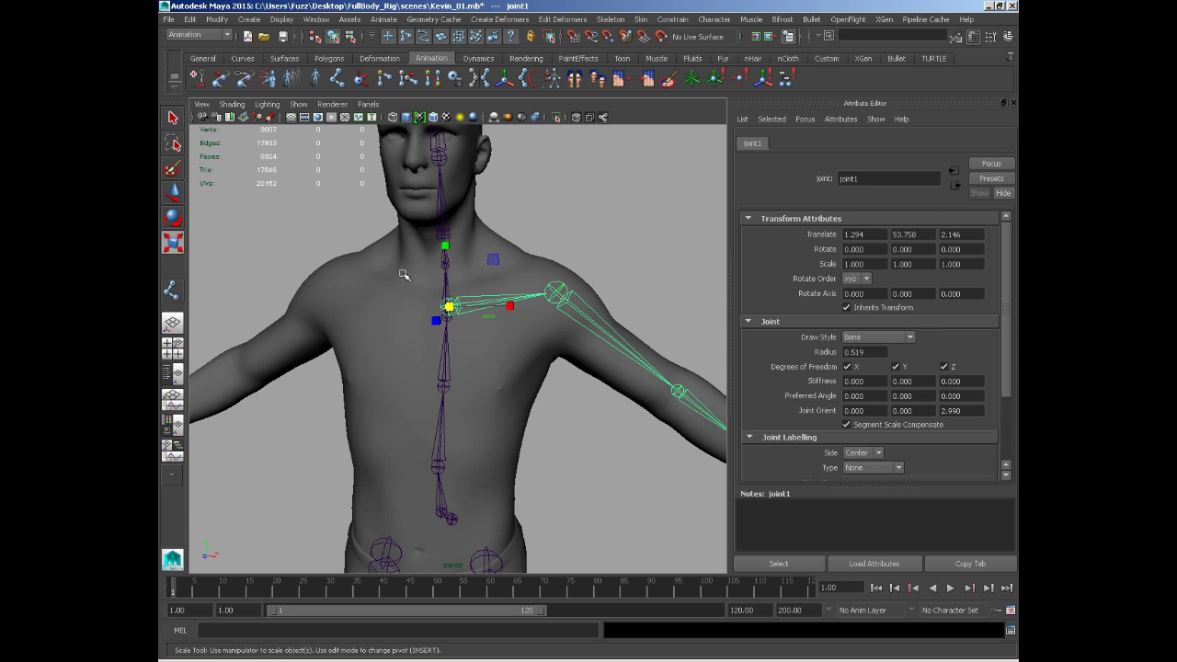
click(172, 373)
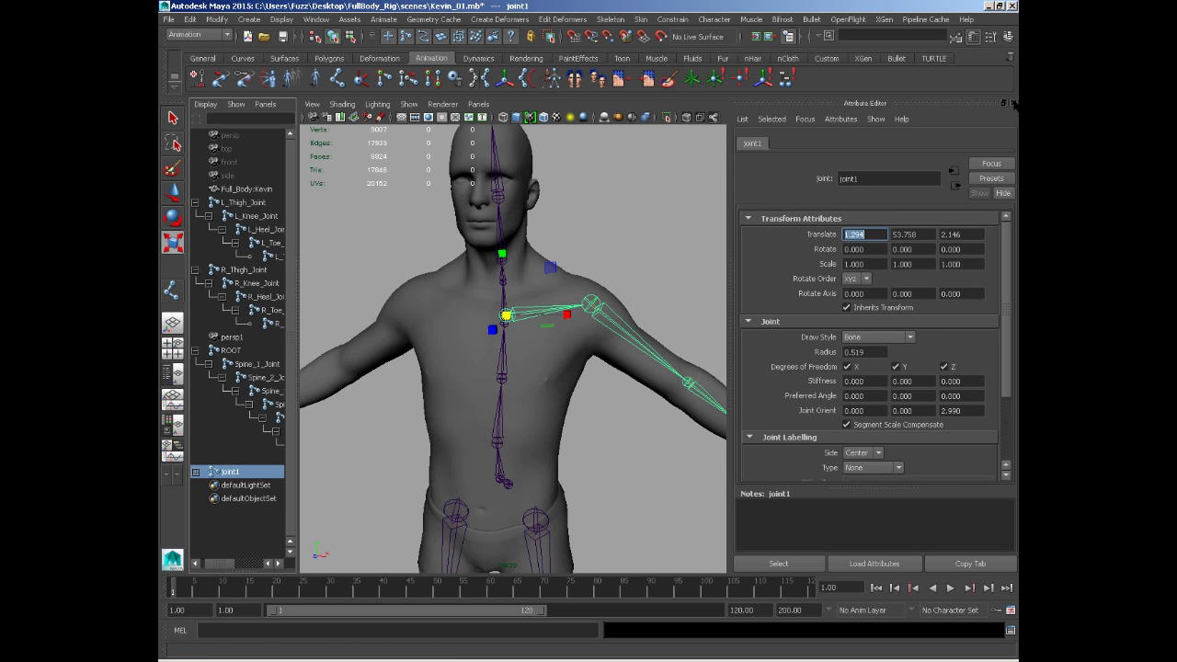
key(ctrl+a)
drag(298, 387, 471, 387)
click(195, 471)
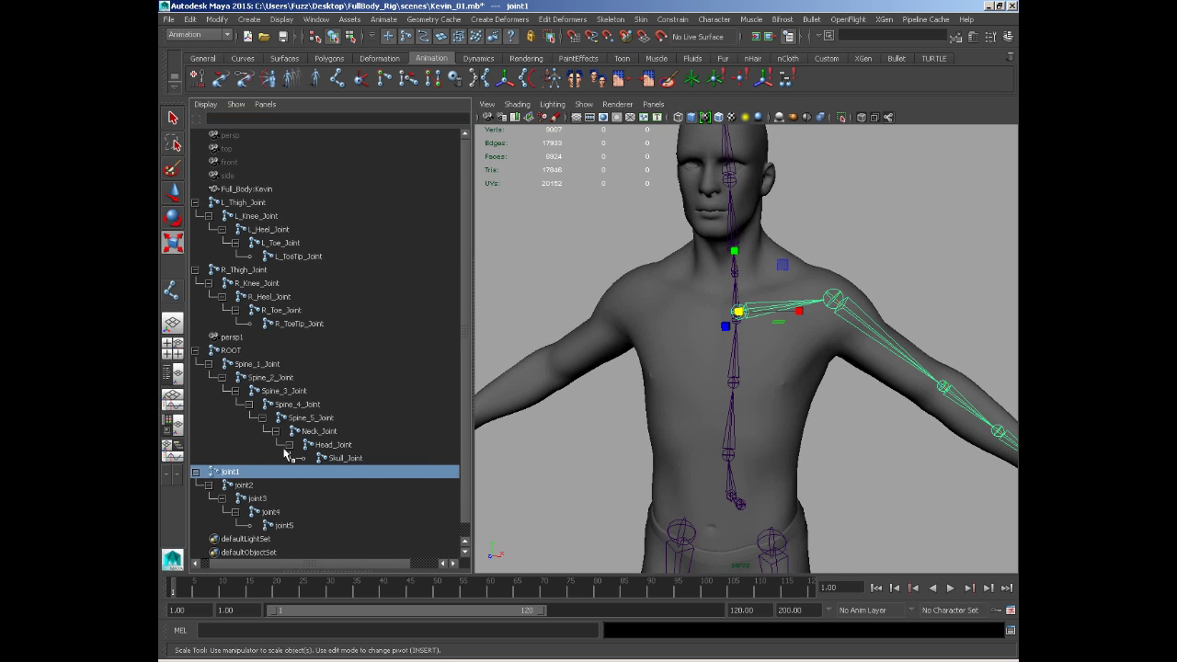
Rename the collarbone joint as L_Clavical_Joint and its child shoulder joint as L_Arm_Joint
double_click(232, 458)
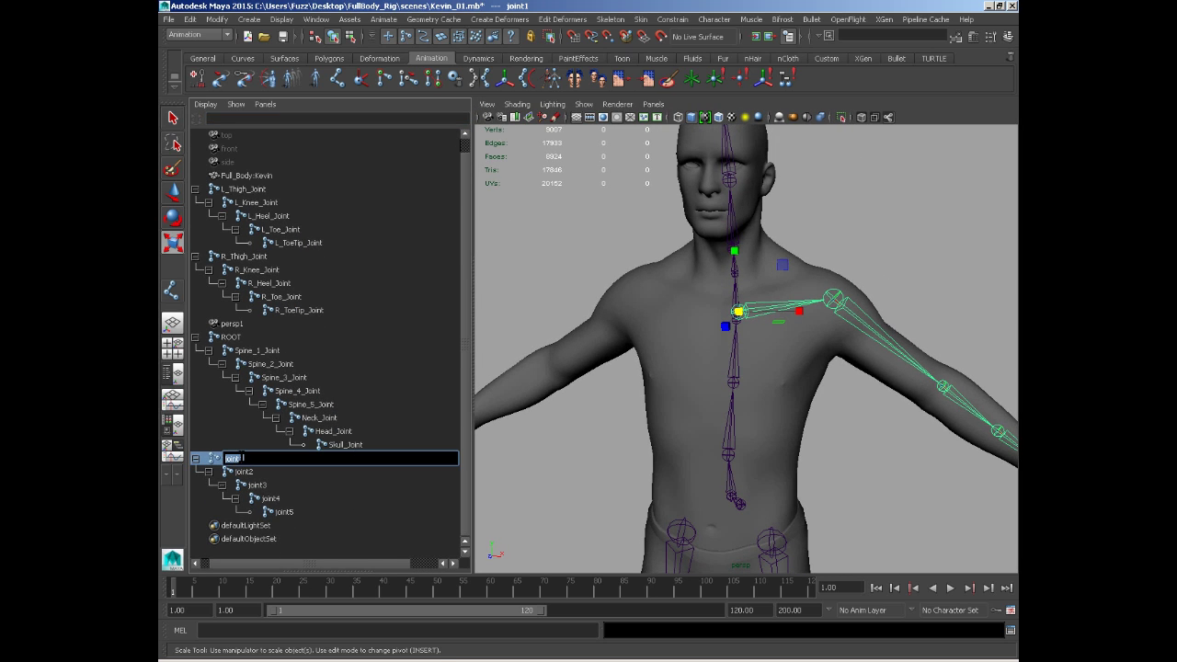
key(Caps_Lock)
text(L_Clavical_Joi)
double_click(246, 472)
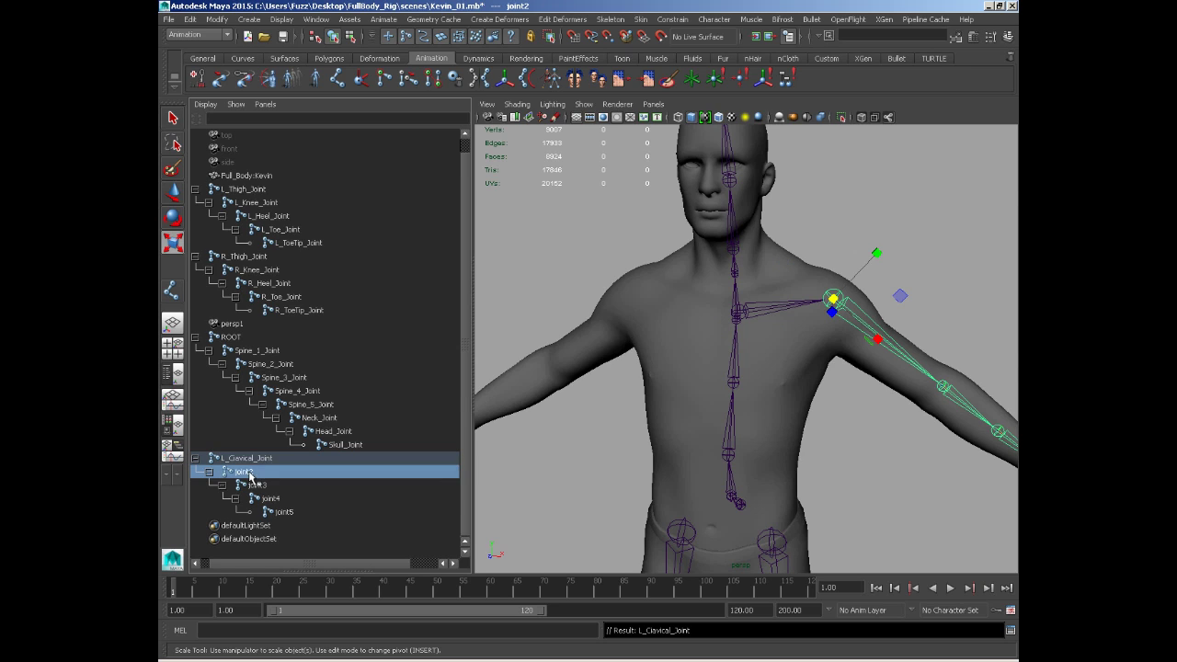
key(Caps_Lock)
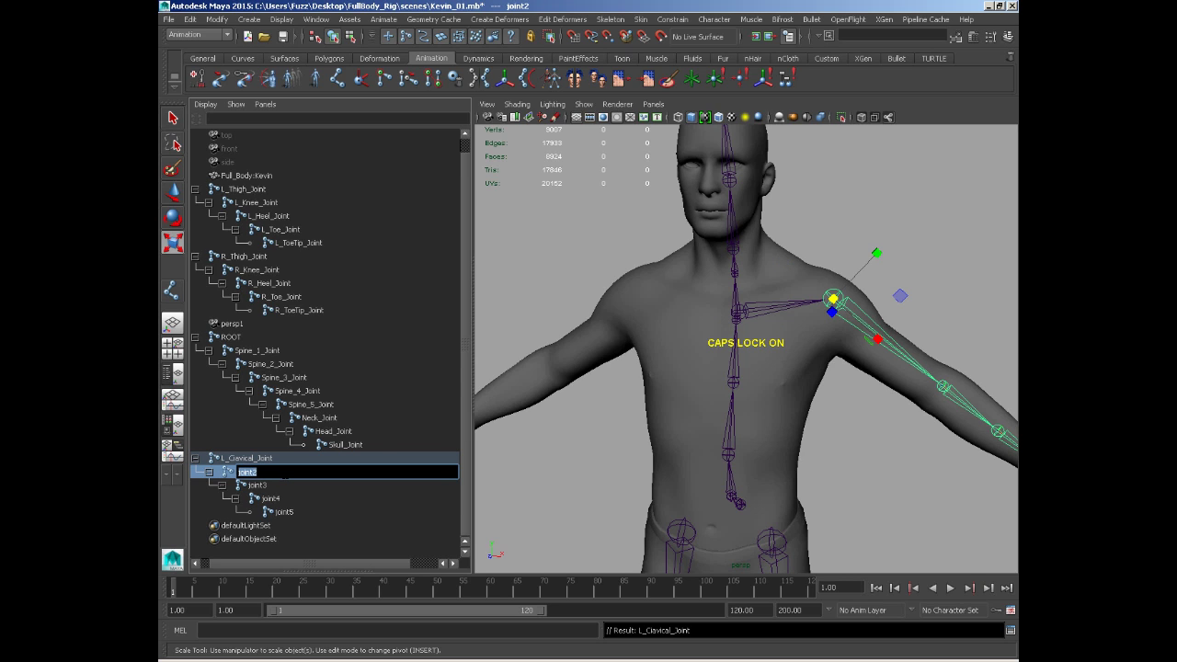
text(L_Arm_Join)
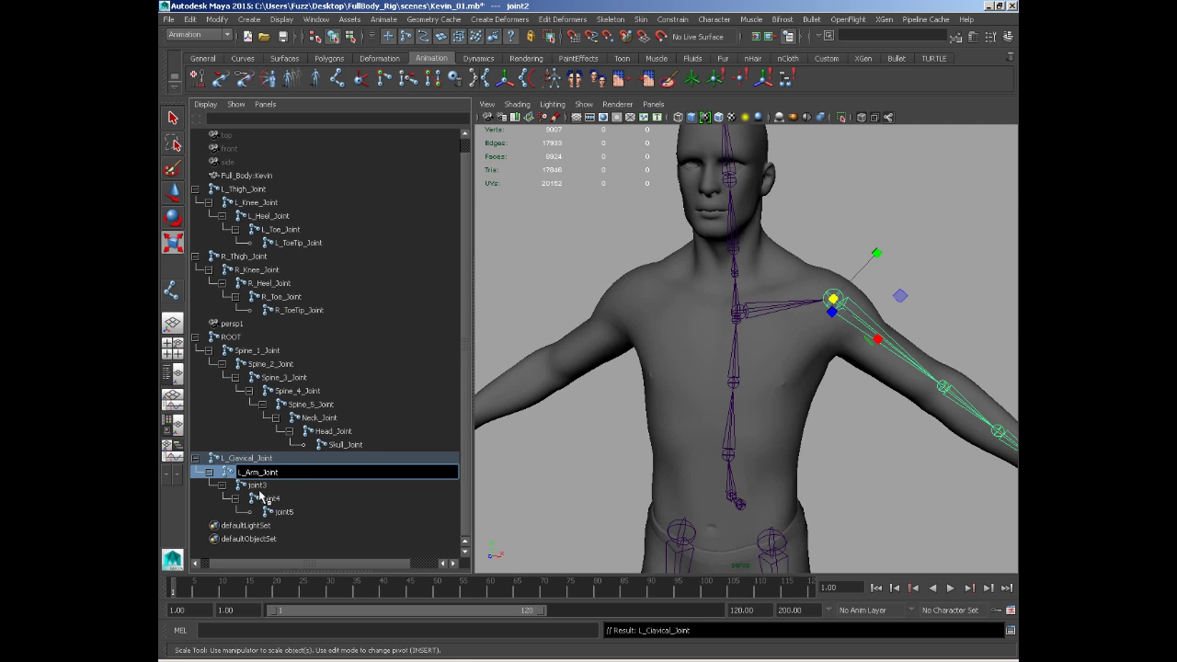
text(t)
Rename the elbow joint, joint3, as L_Elbow_Joint
double_click(260, 487)
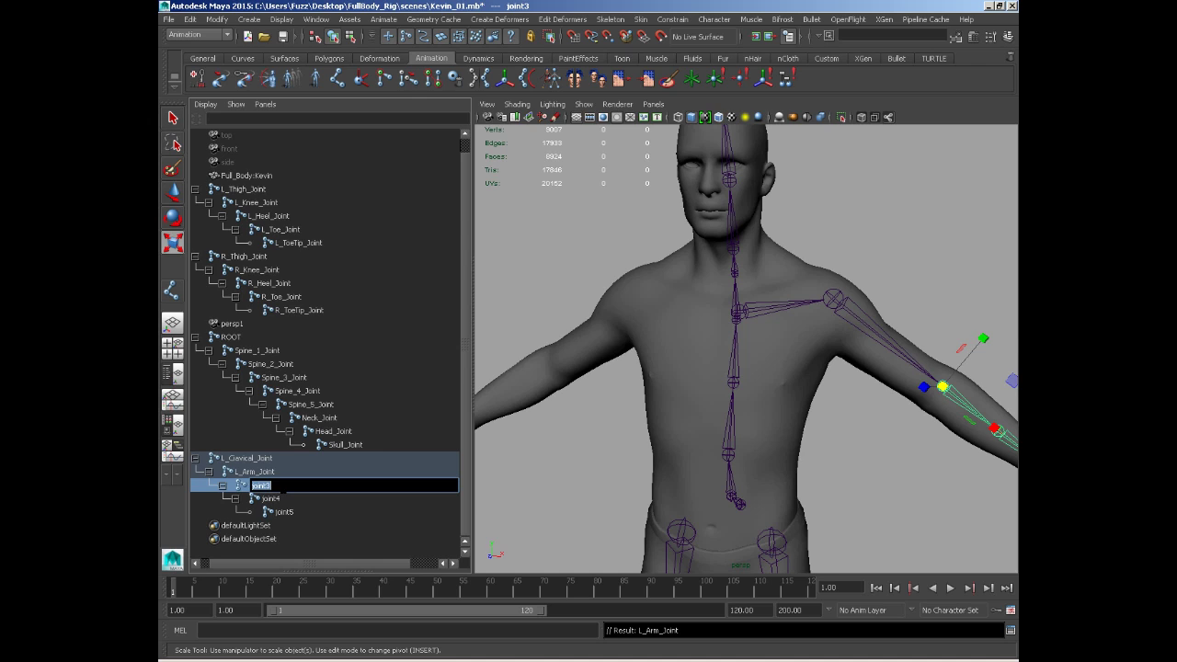
text(L_Elbow_)
key(Caps_Lock)
text(J)
key(Caps_Lock)
text(oint)
key(Return)
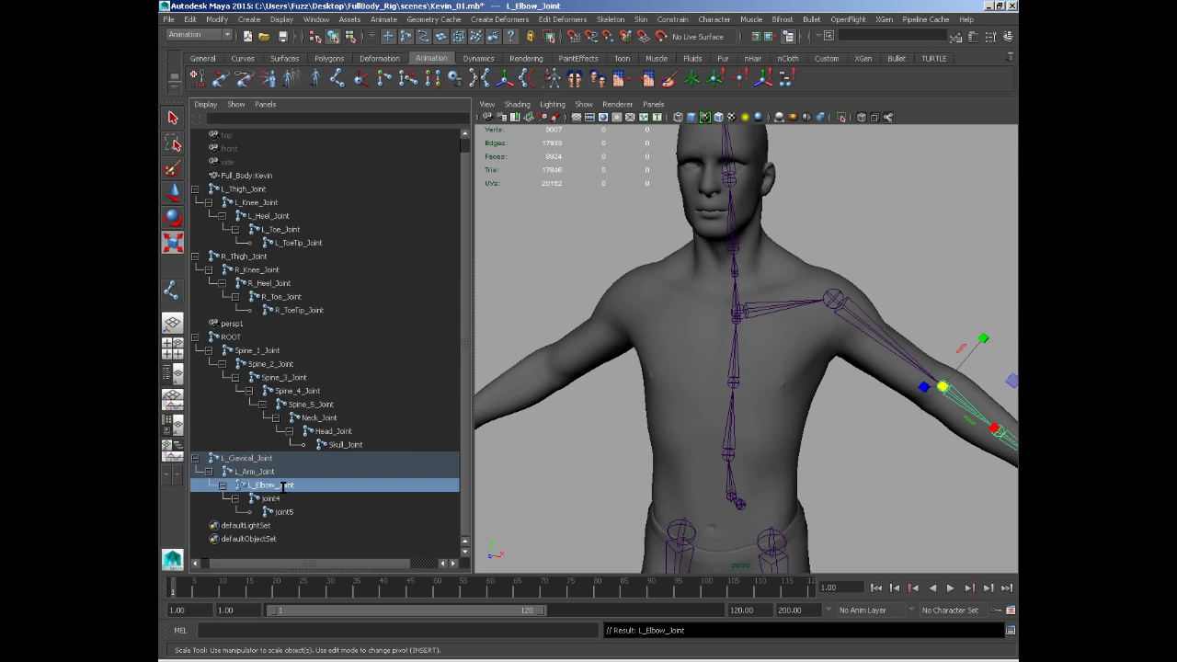
Check where joint4 sits in the forearm and rename it as L_Wrist_Joint
click(272, 497)
key(f)
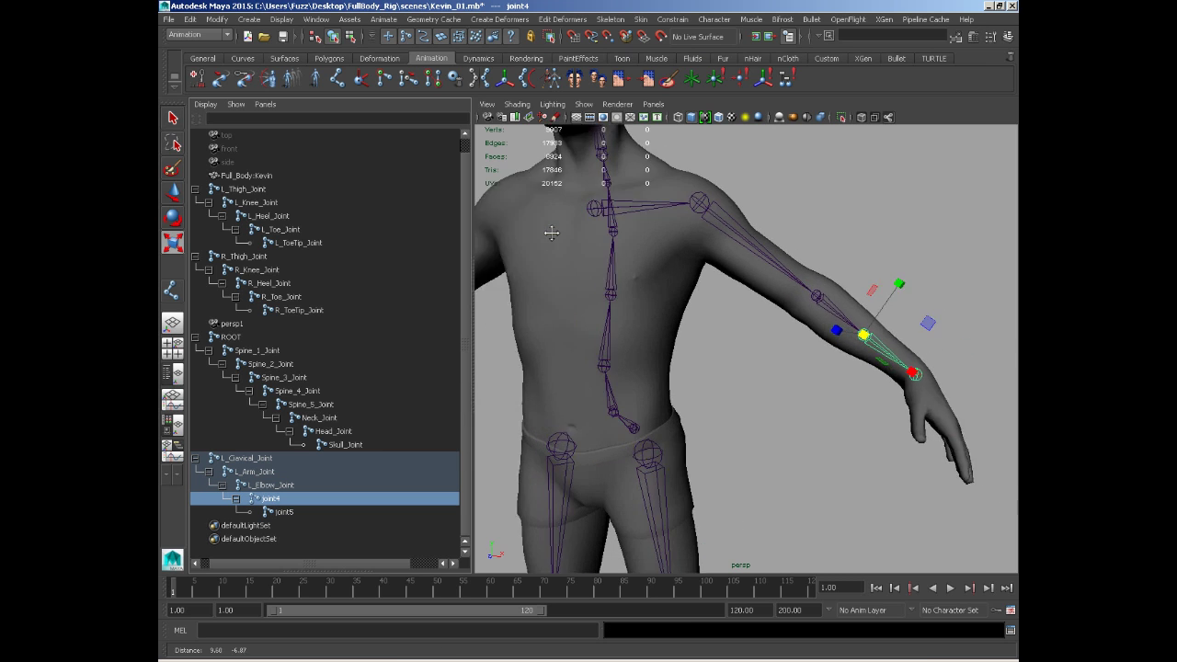
alt+drag(721, 320, 781, 331)
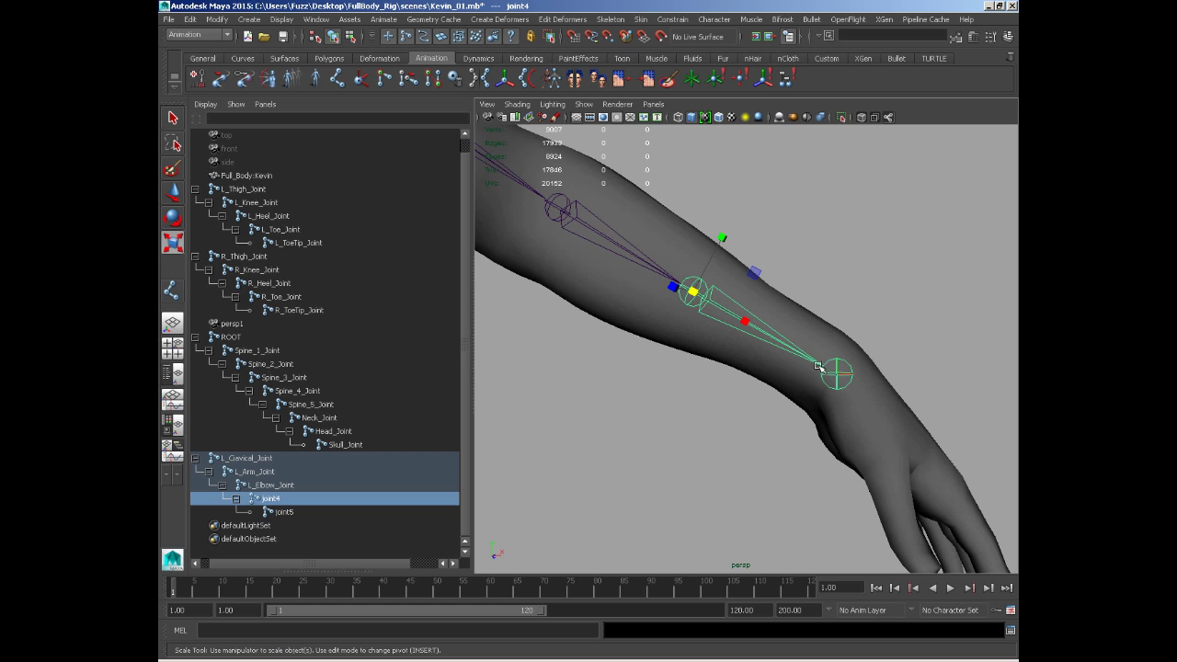
alt+drag(883, 384, 695, 301)
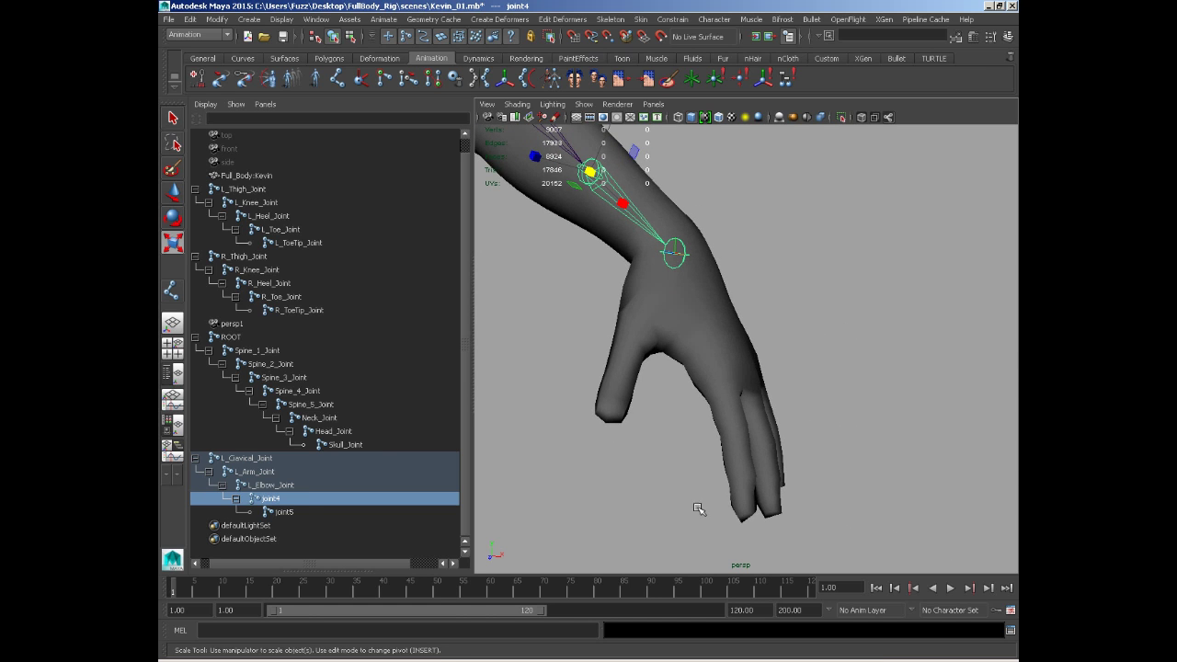
alt+drag(557, 310, 341, 436)
double_click(275, 498)
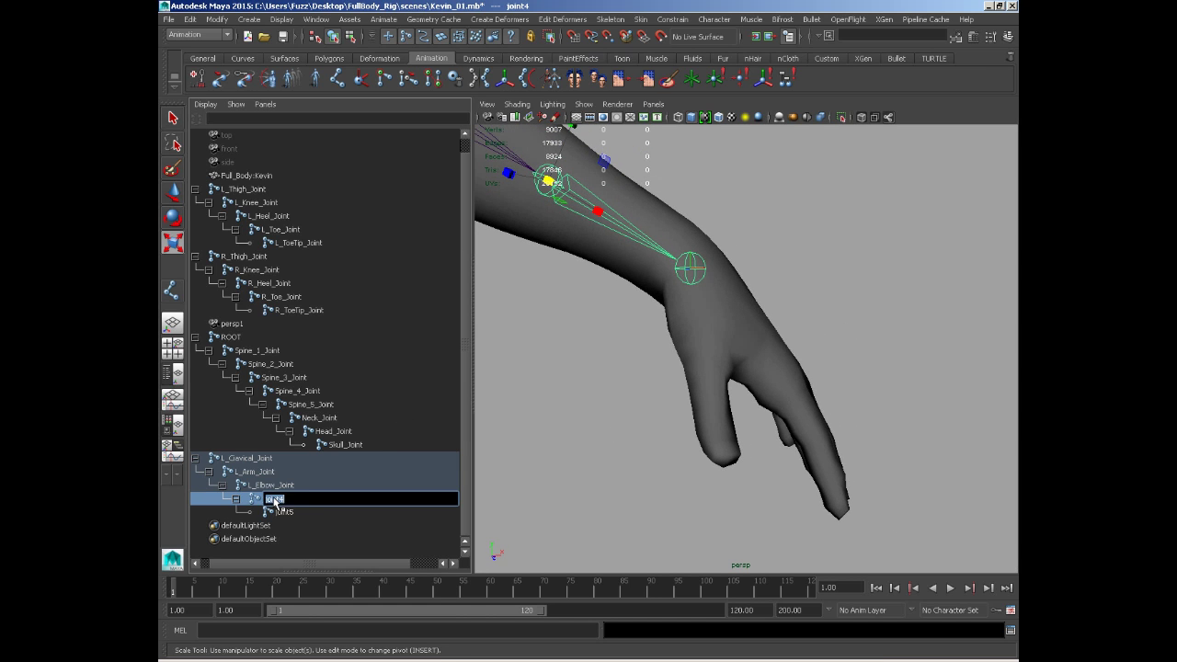
key(Caps_Lock)
text(Joint)
key(Return)
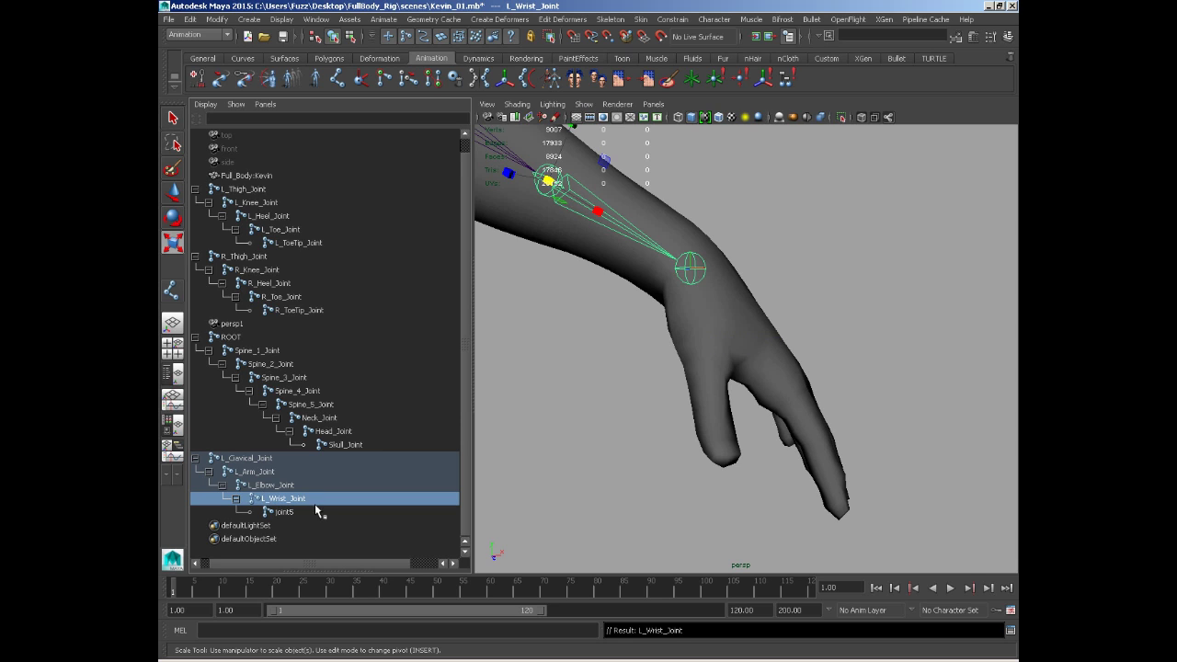
Rename the last joint of the left arm chain as L_Hand_Joint
double_click(285, 512)
key(Caps_Lock)
text(L_)
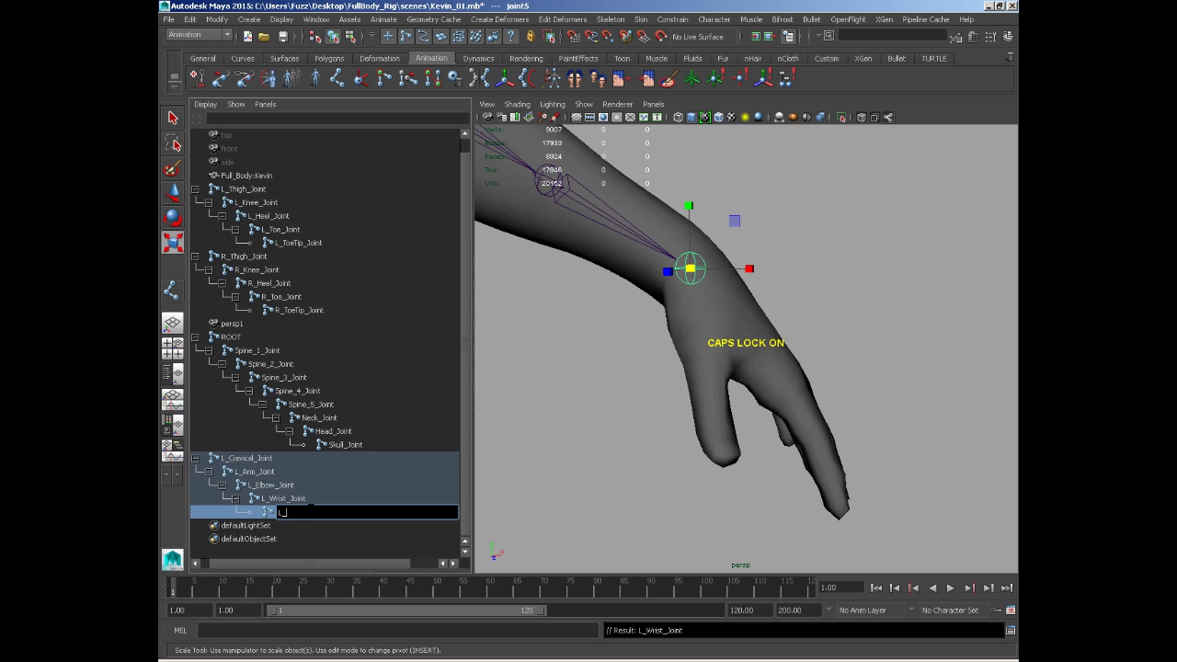
text(H)
key(Caps_Lock)
text(and_Joint)
key(Return)
Mirror the left arm chain from its collarbone joint across YZ with the Behavior function, replacing L_ with R_ in the names
alt+drag(504, 400, 847, 376)
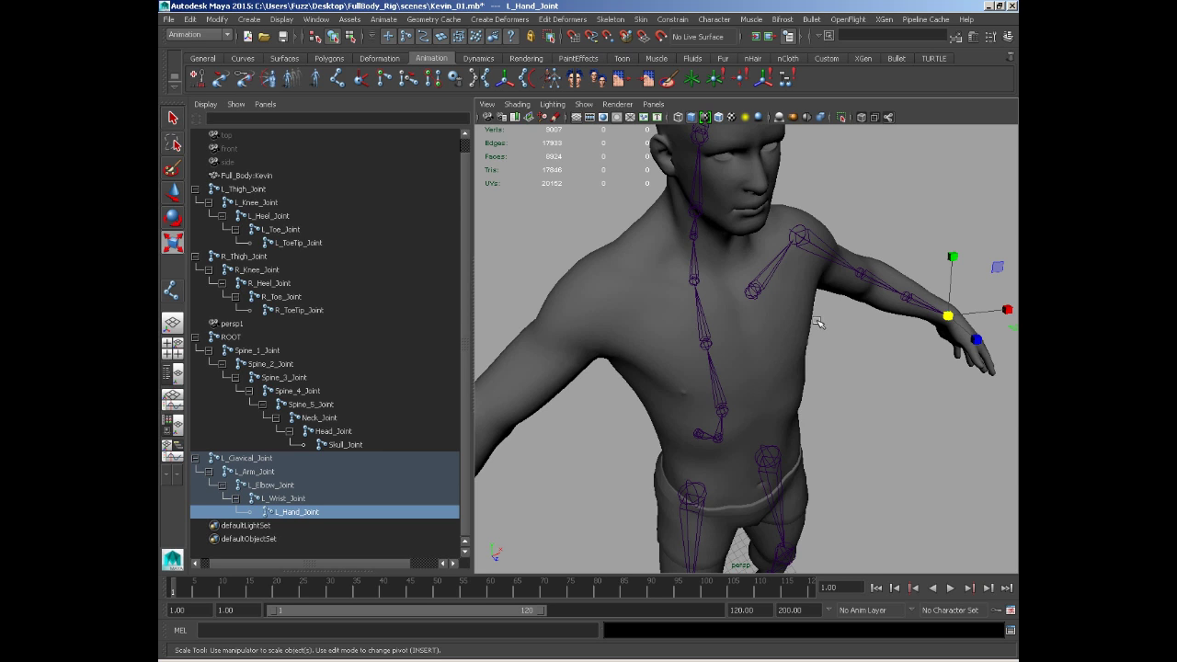
click(753, 287)
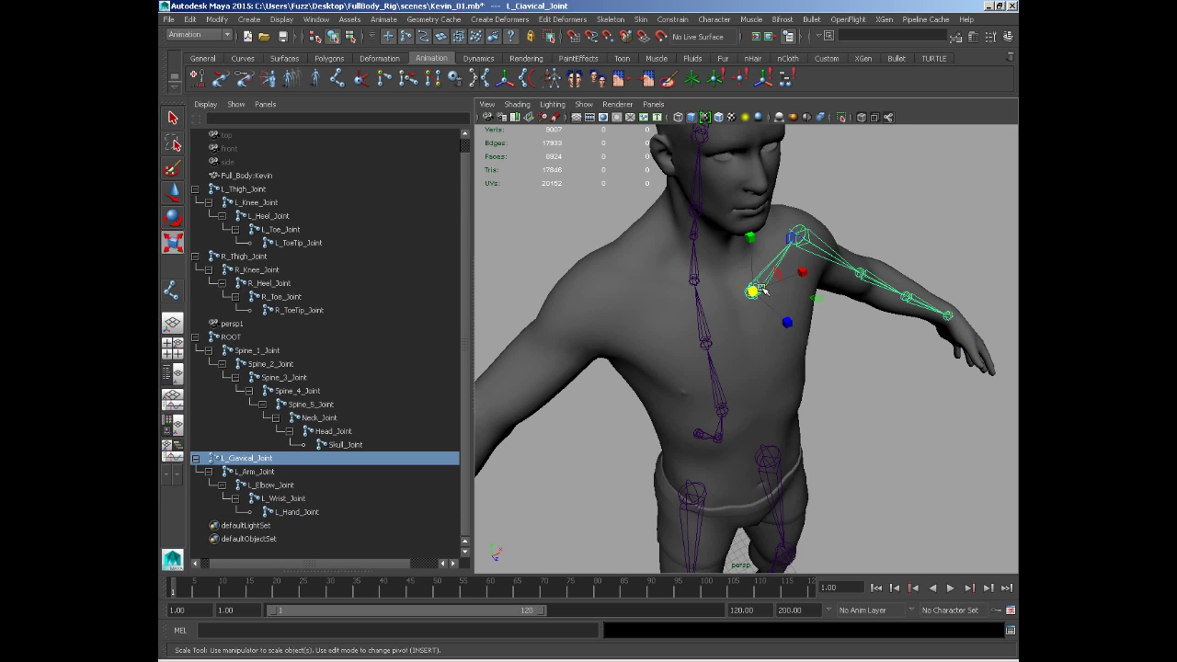
alt+drag(813, 321, 773, 312)
key(w)
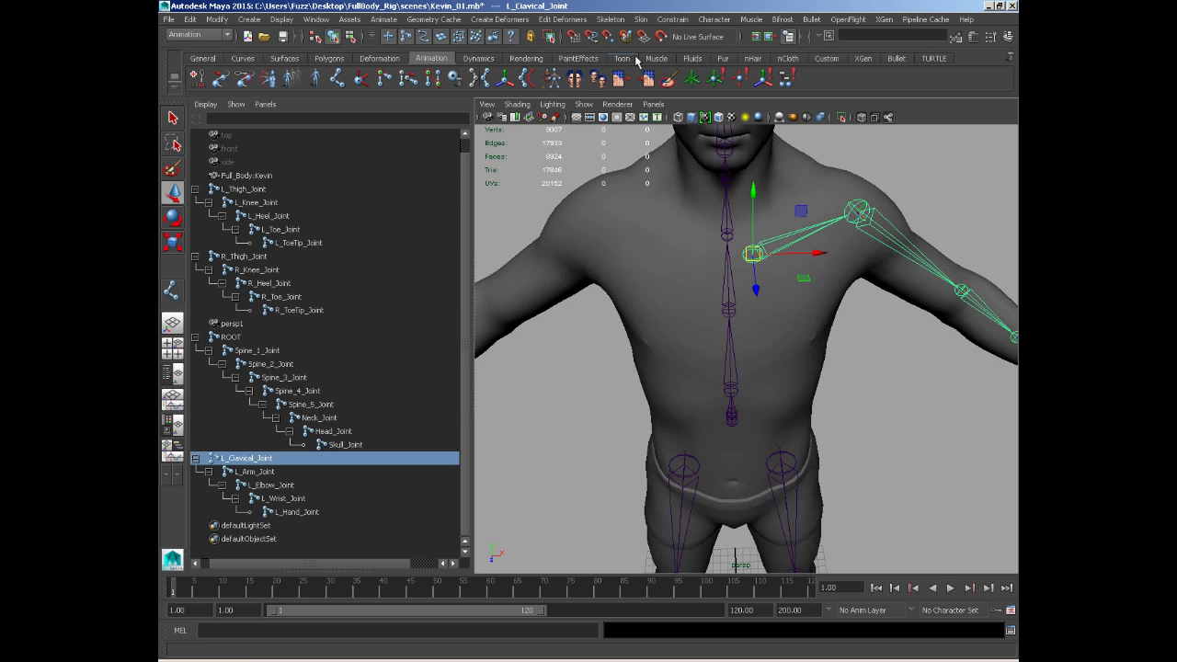
click(609, 22)
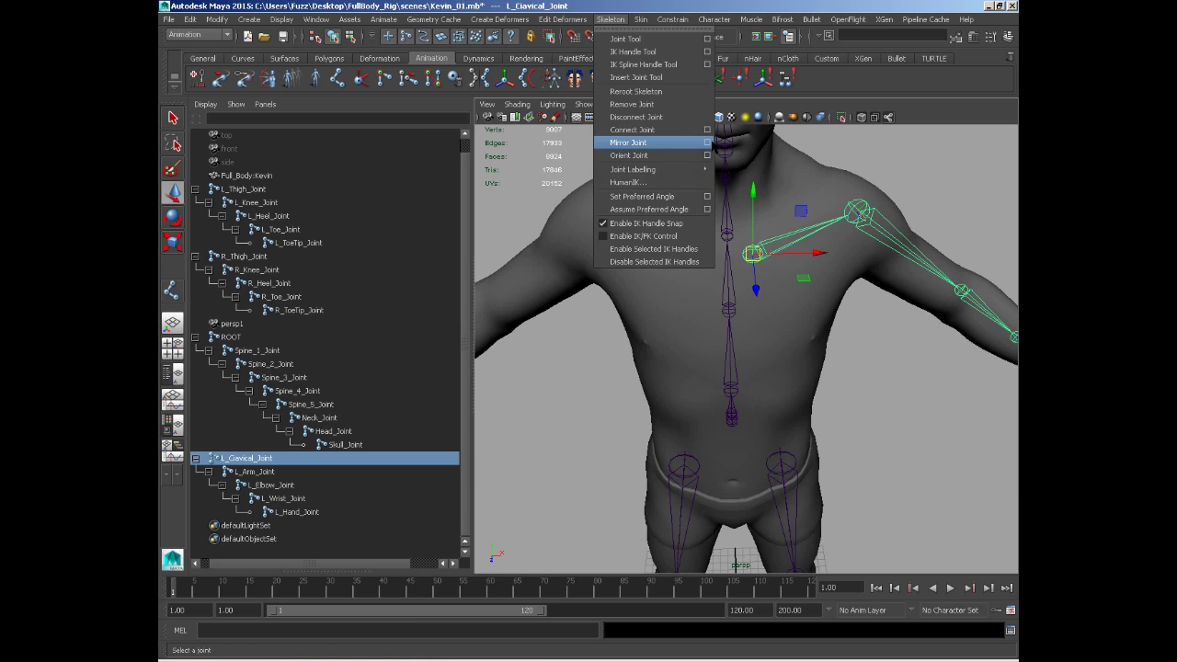
click(707, 143)
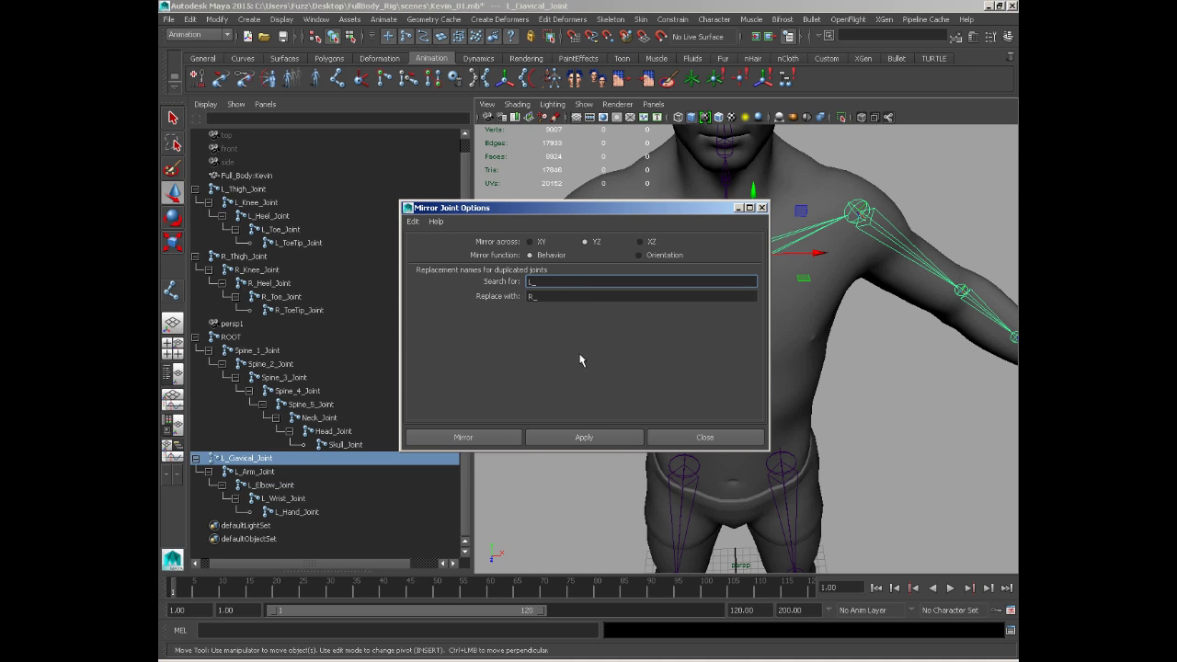
click(593, 435)
click(699, 436)
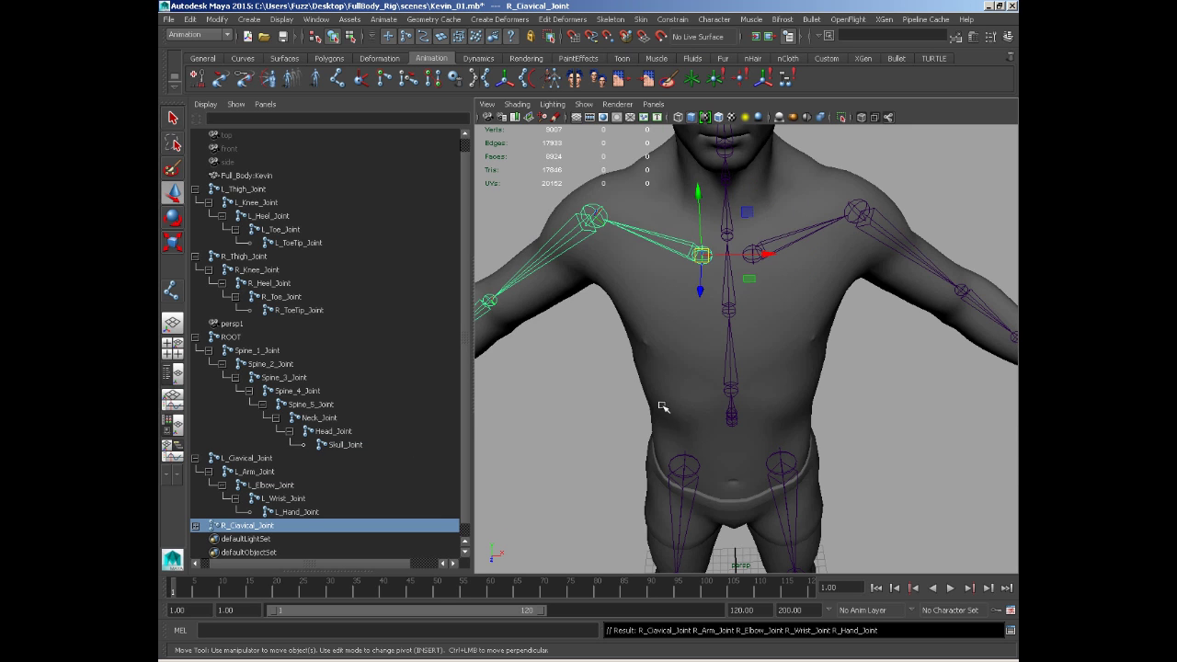
Expand the mirrored right arm hierarchy and select each arm's joints from collarbone to hand to check their names
alt+drag(665, 408, 707, 388)
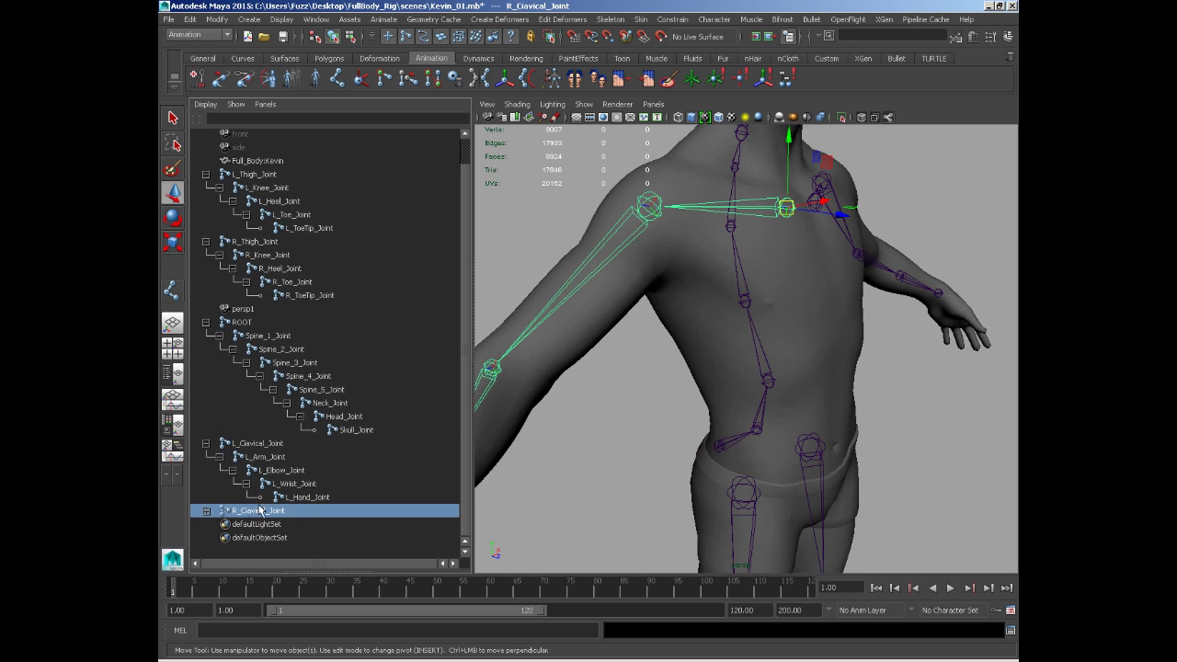
click(205, 511)
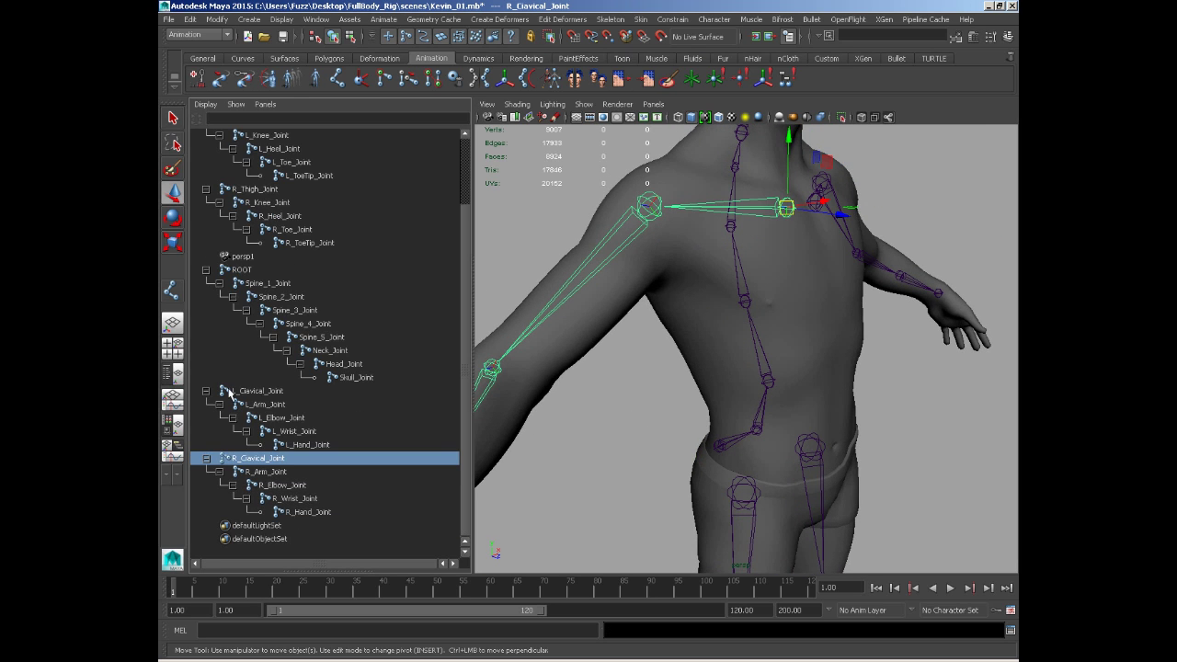
click(228, 393)
shift+click(303, 446)
click(271, 458)
shift+click(302, 514)
Examine the placement of both arm chains and the rest of the skeleton on the whole body from several angles
alt+right_drag(655, 393, 604, 386)
alt+drag(638, 378, 578, 383)
alt+middle_drag(651, 405, 551, 409)
click(809, 389)
mouse_move(809, 389)
alt+mouse_down()
mouse_move(749, 389)
mouse_move(882, 389)
mouse_move(811, 405)
alt+mouse_up()
alt+right_drag(811, 405, 780, 336)
alt+middle_drag(781, 337, 755, 349)
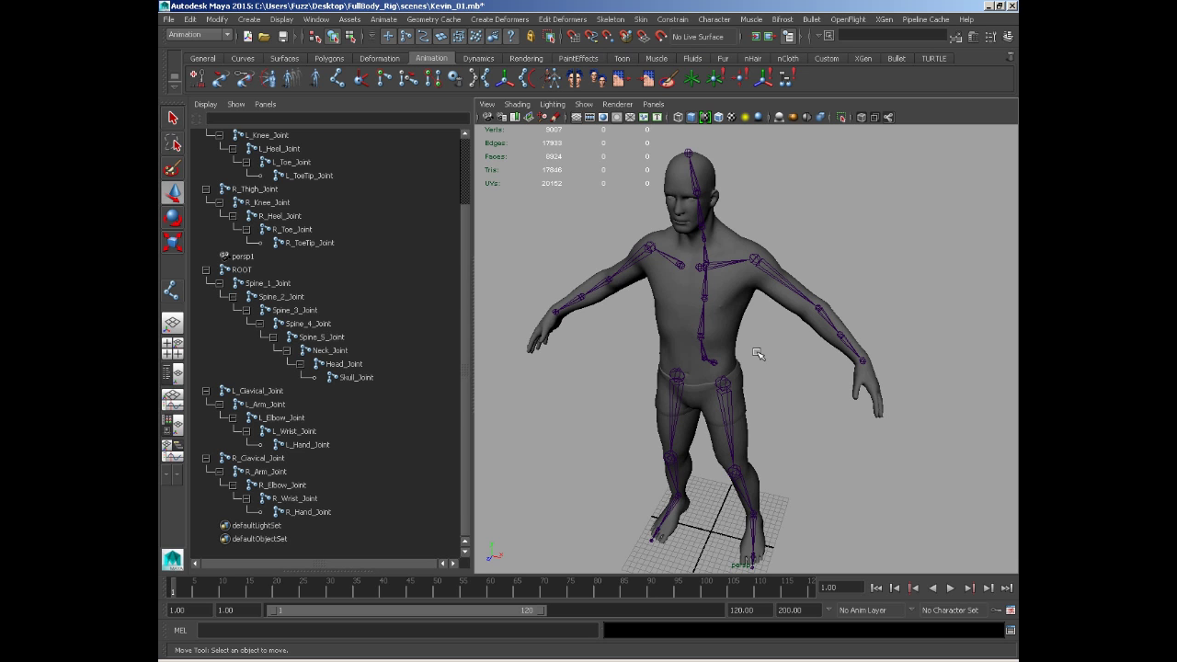
alt+drag(783, 355, 682, 221)
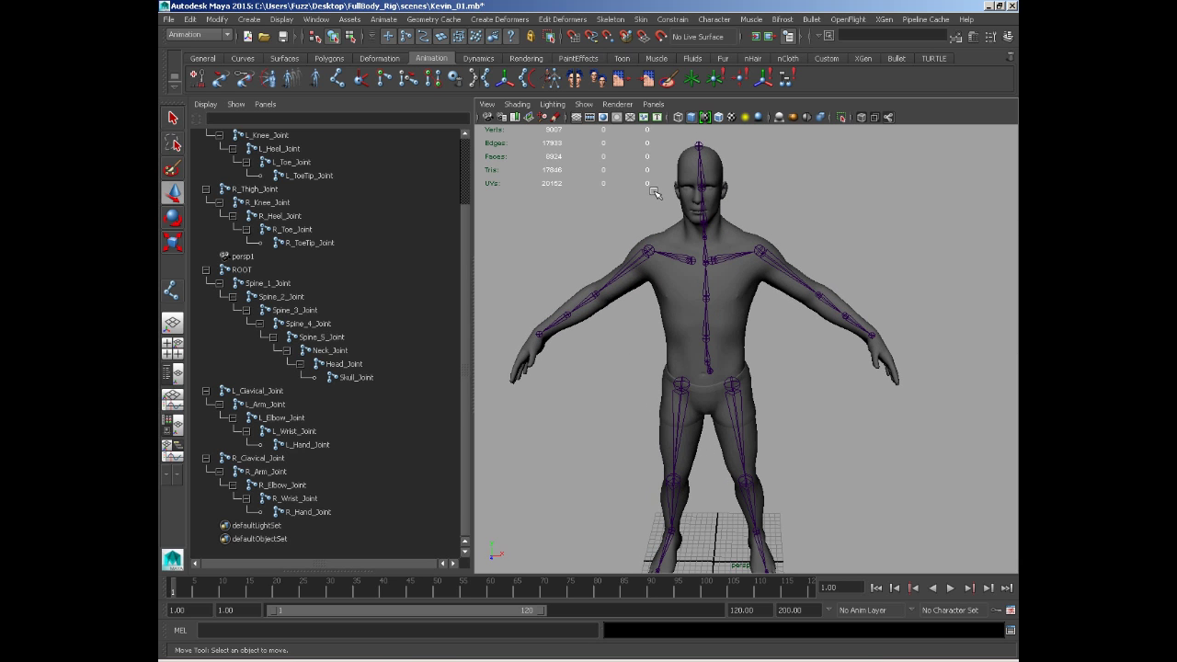
alt+drag(759, 245, 611, 289)
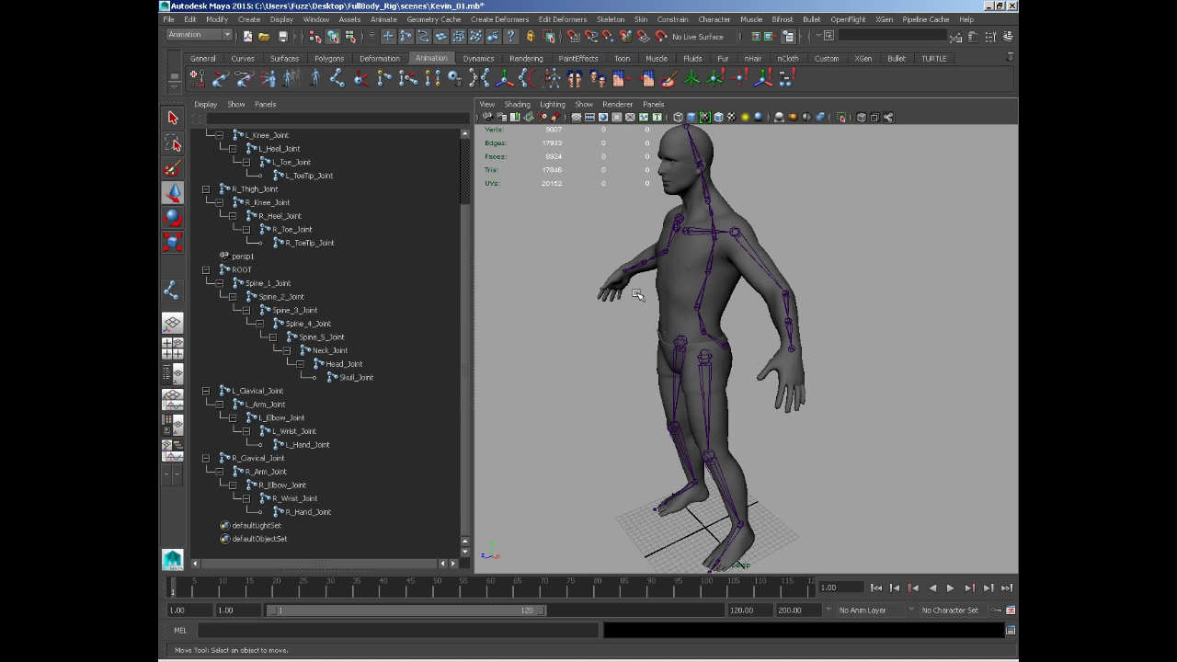